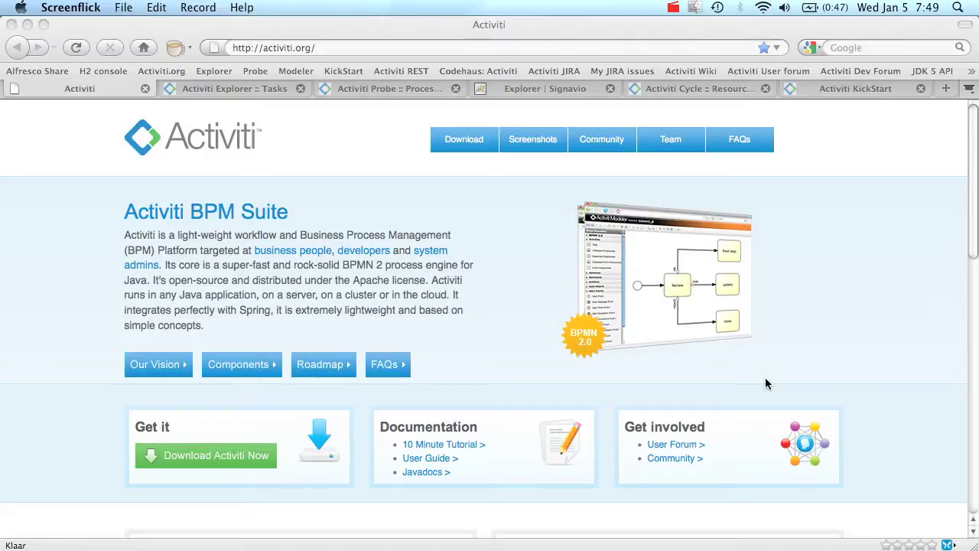
Look through the open Activiti Explorer, Probe, Modeler and Cycle applications, ending on Activiti KickStart
click(239, 91)
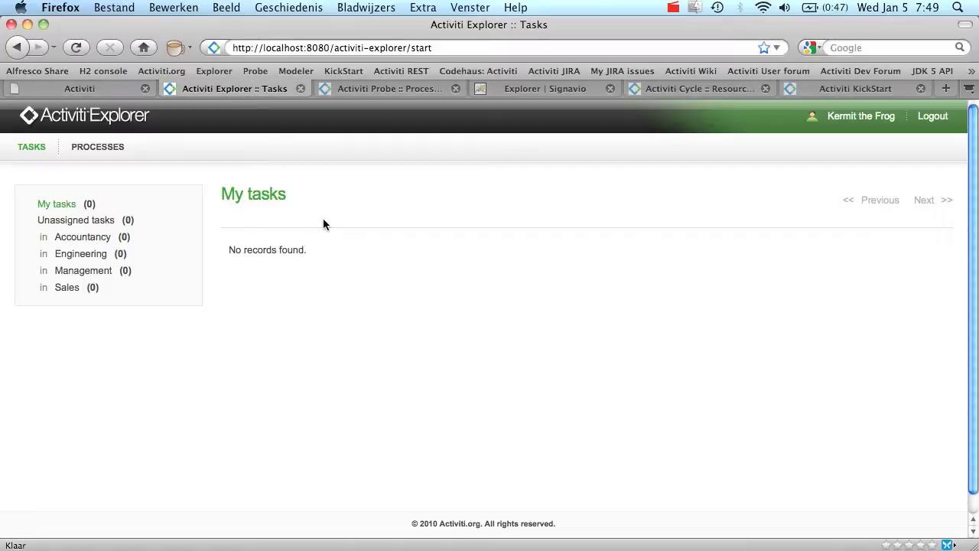
click(379, 89)
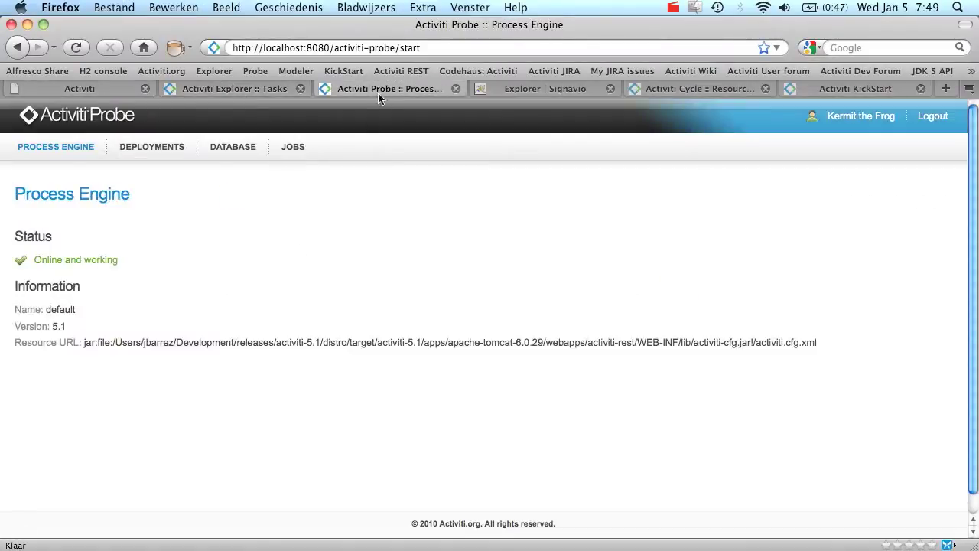
click(549, 93)
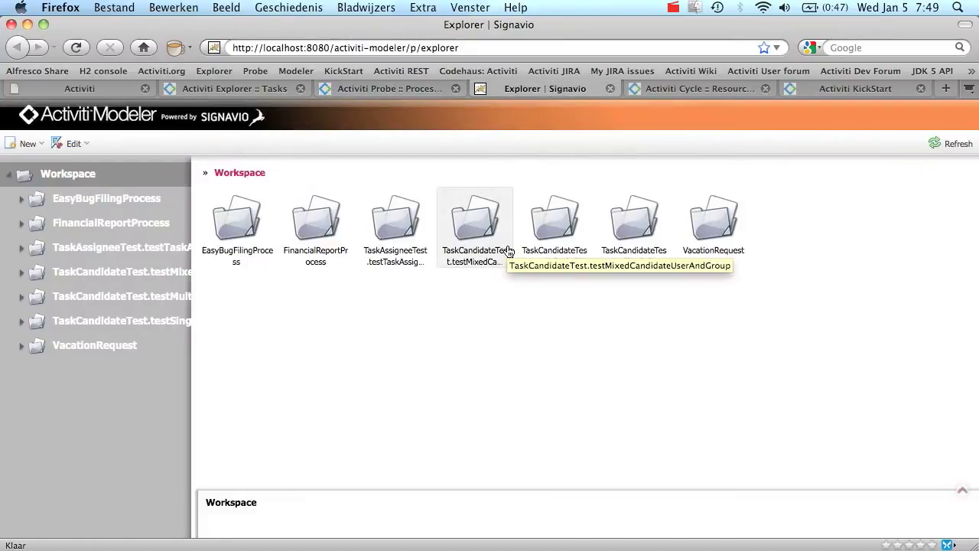
click(708, 89)
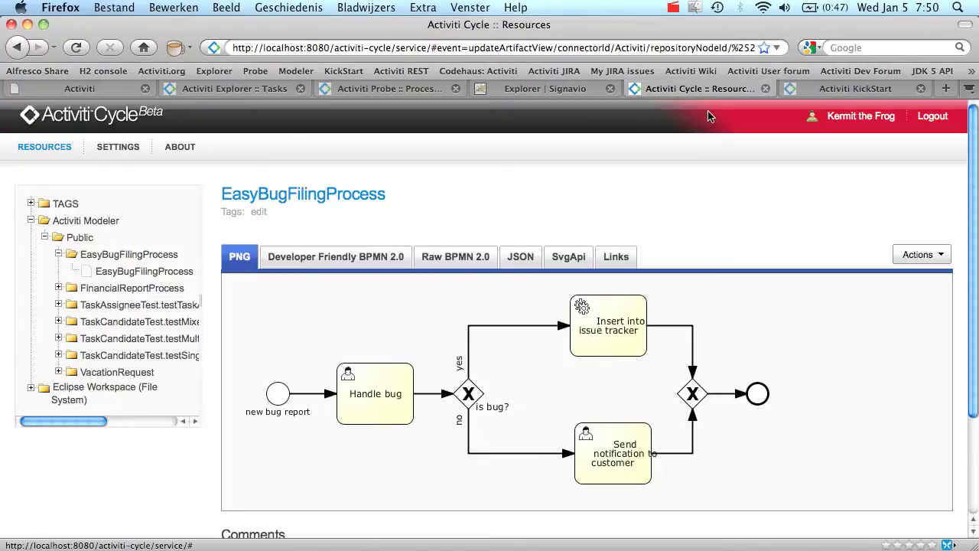
click(821, 92)
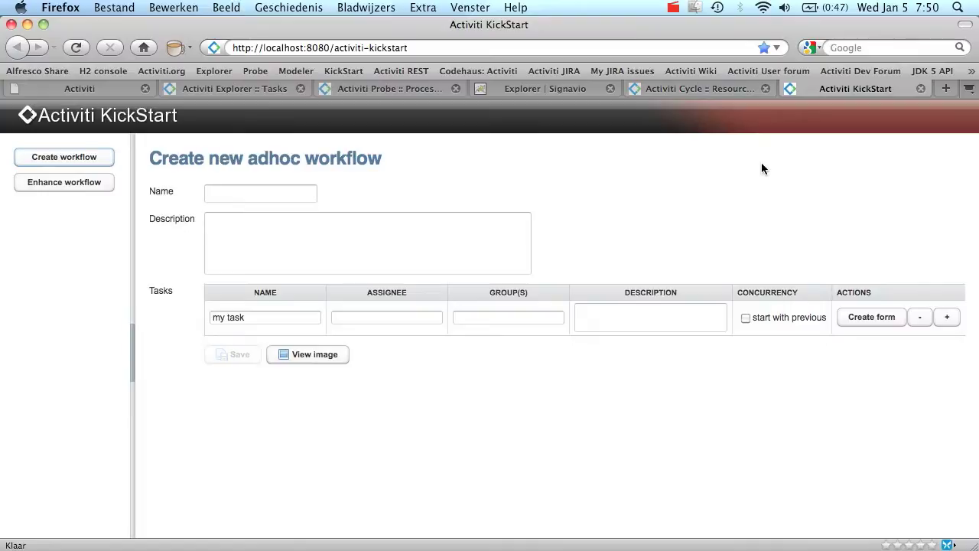
Name the new adhoc workflow "Expense example process" and describe it as "This is a process created using KickStart"
click(251, 193)
text(Expense )
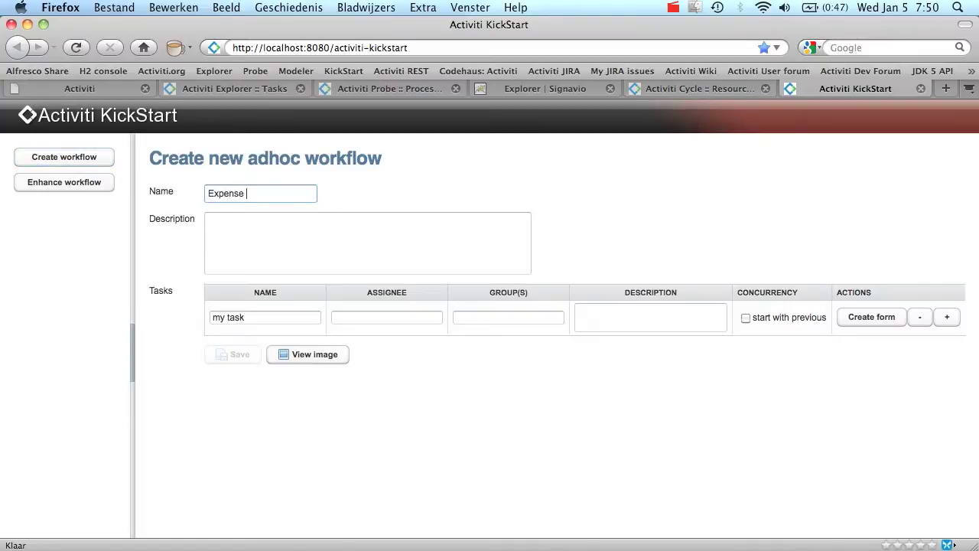
text(example process)
click(368, 231)
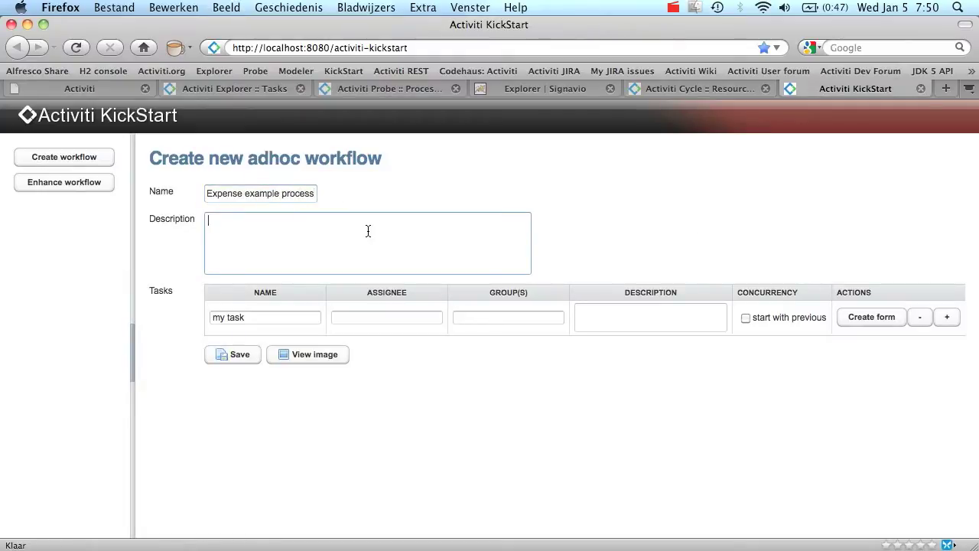
text(This is a process create)
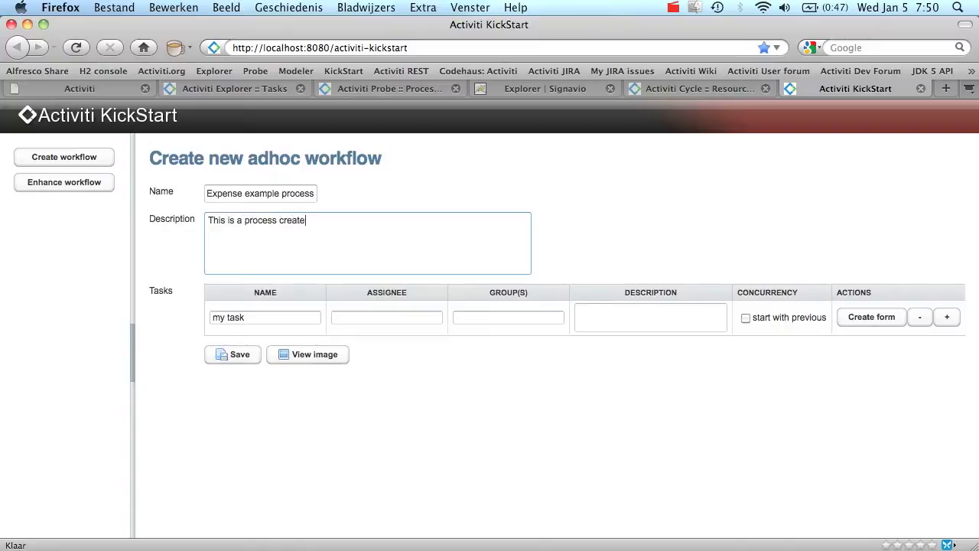
text(d using KickStrt)
key(BackSpace)
key(BackSpace)
text(art)
Set up the first task as "Request expense refund", assigned to kermit, with the description "Request a refund for a past expense"
drag(268, 317, 186, 317)
text(Request expense refund)
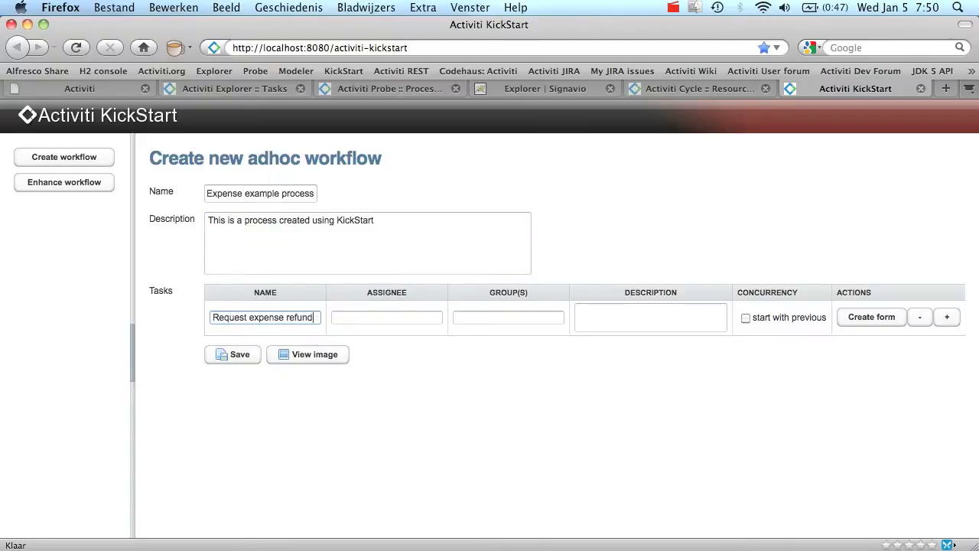
click(356, 316)
text(kermit)
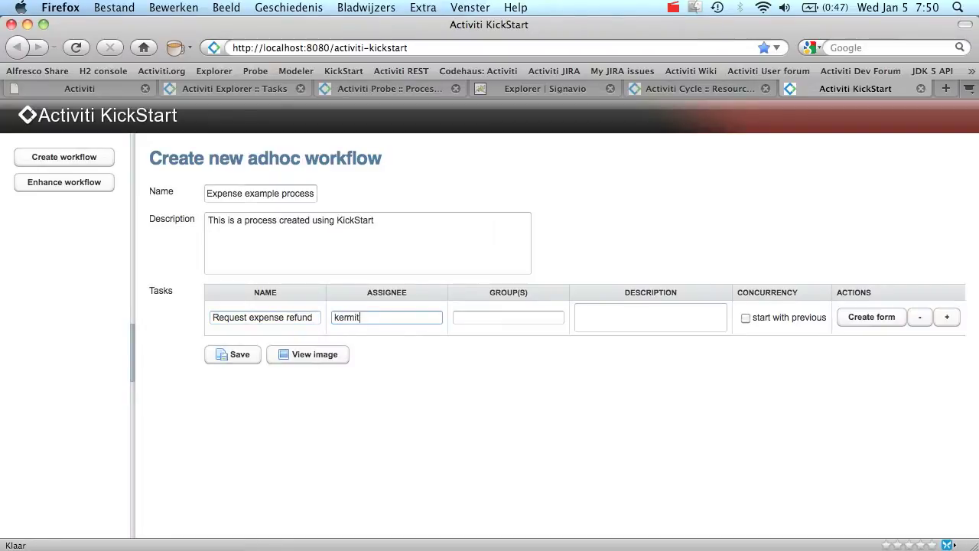
click(678, 308)
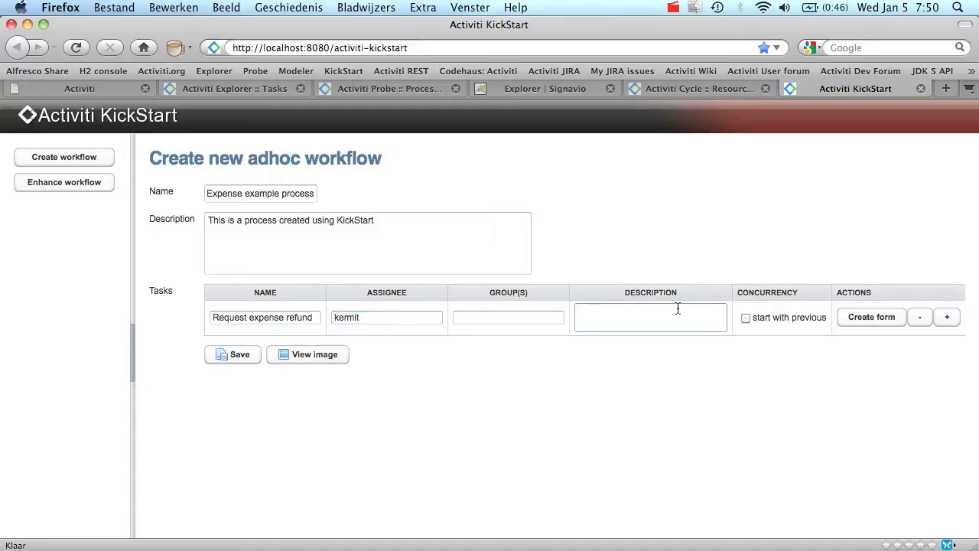
text(Request a refund for a past expense)
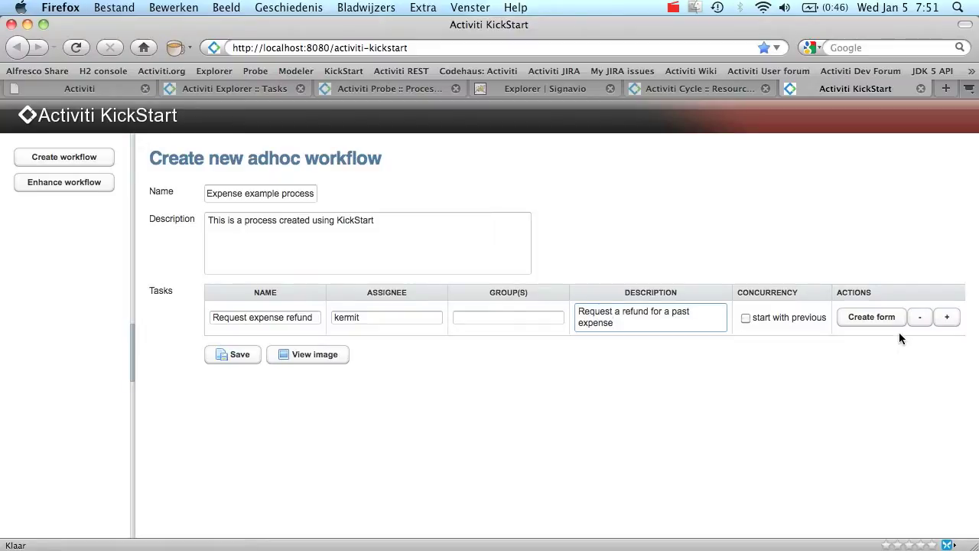
Create a form for the first task titled "Request refund" with the description "Please fill in following fields"
click(881, 320)
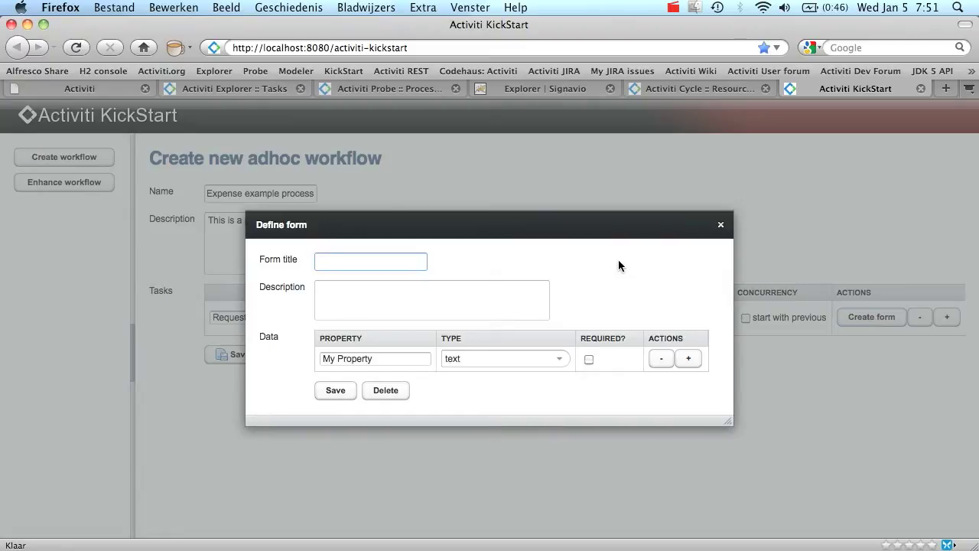
text(Request refund)
click(508, 291)
text(Please)
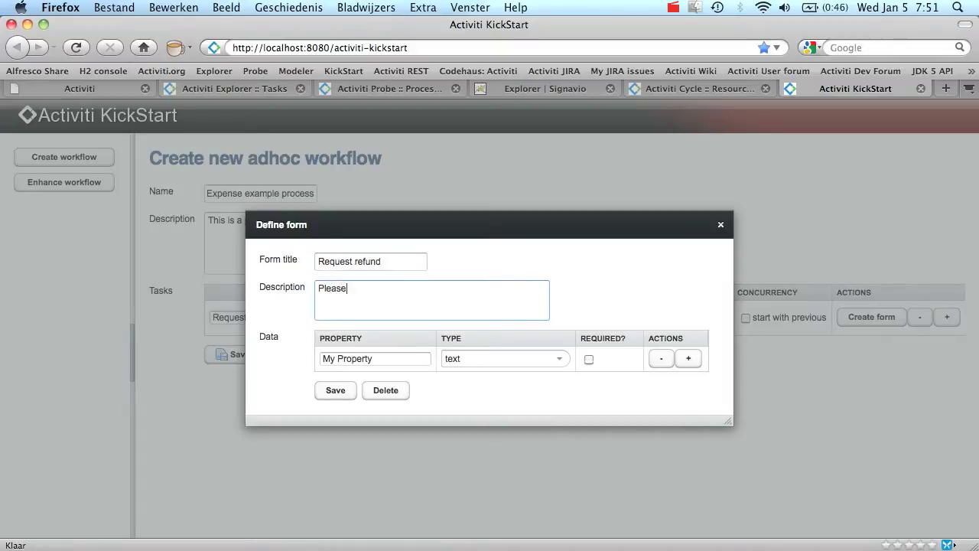
text( fill in following fields)
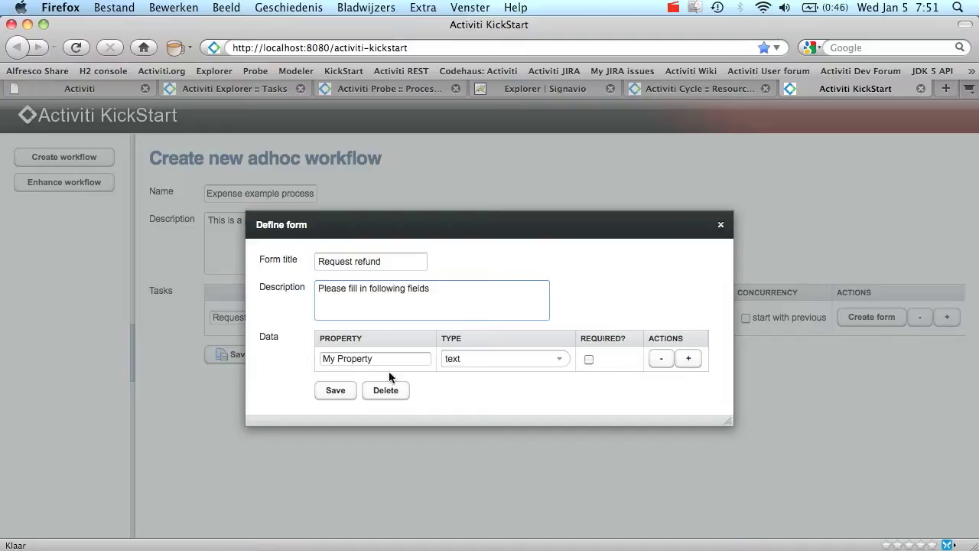
Rename the form's first property to "name" and make it required
click(363, 358)
triple_click(362, 359)
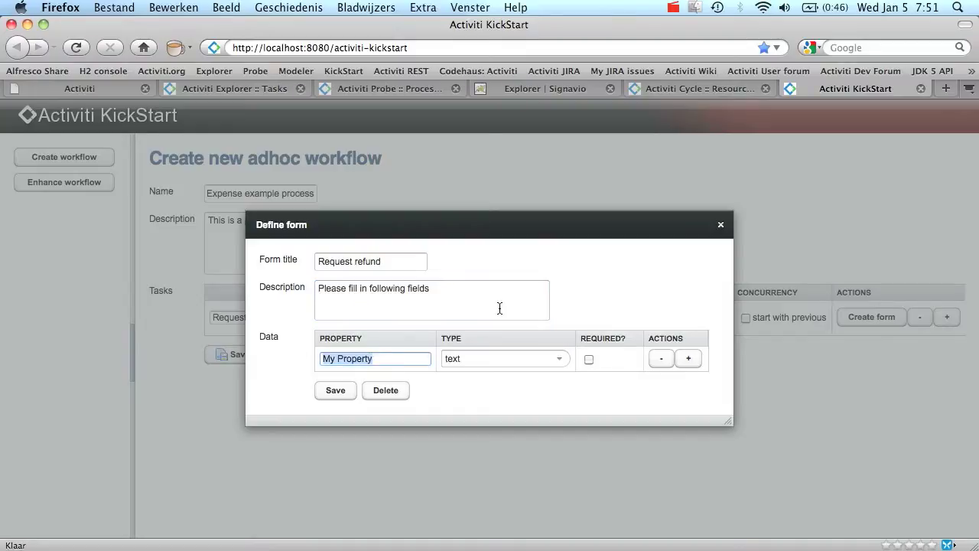
text(name)
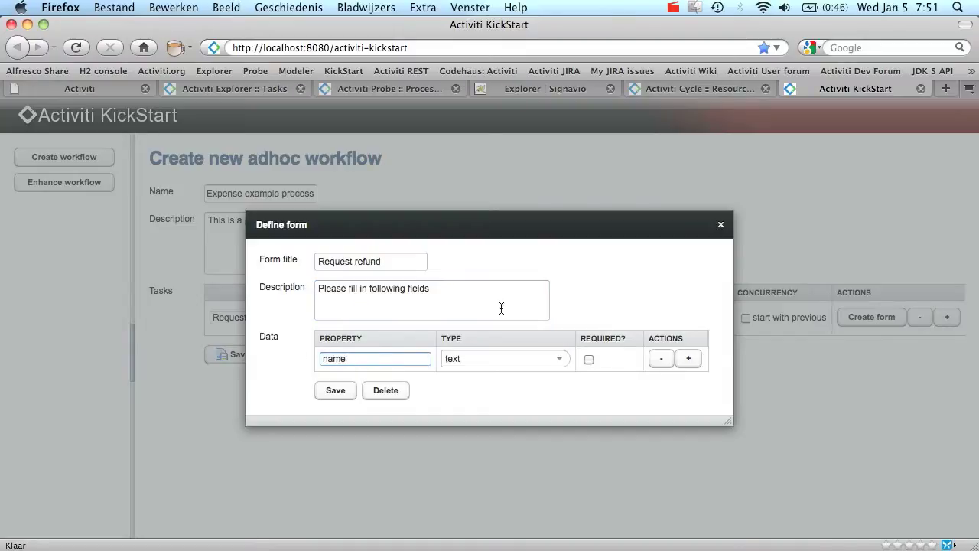
click(589, 359)
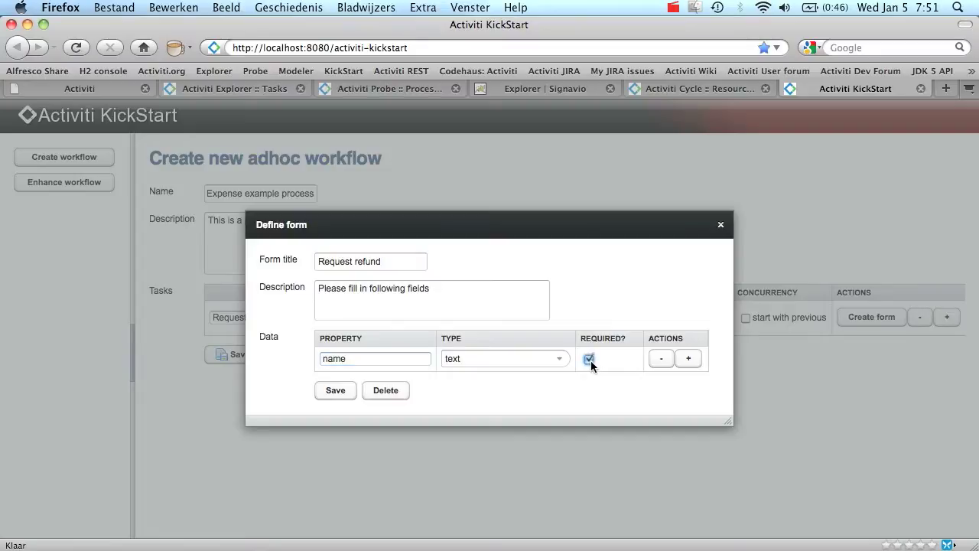
Add two more properties to the form, defining the second one as a required number property named "amount"
click(692, 361)
click(693, 374)
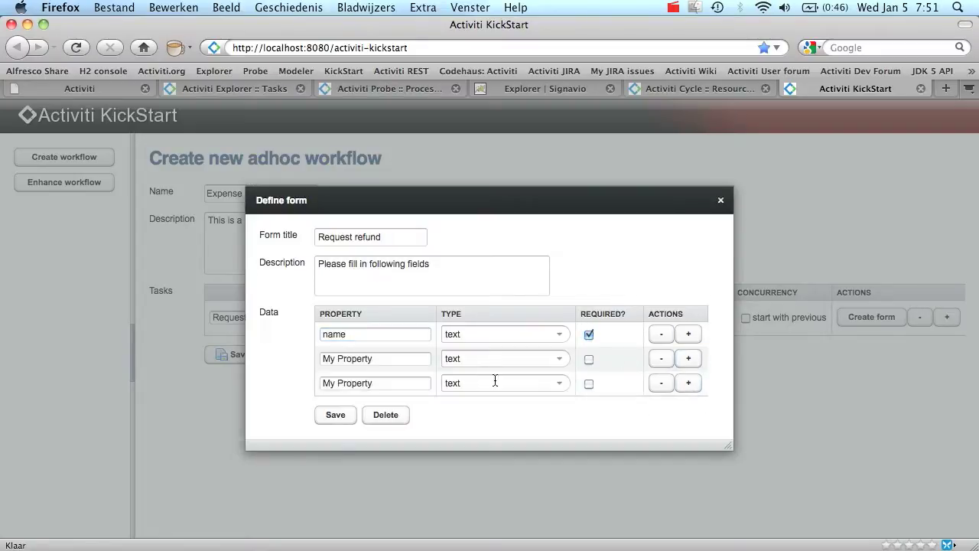
click(378, 359)
text(amount)
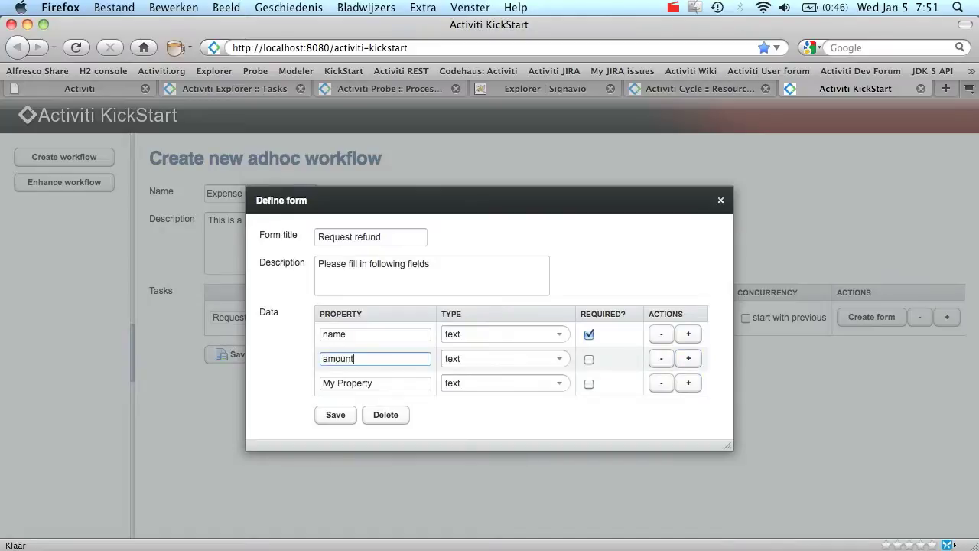
click(553, 361)
click(475, 393)
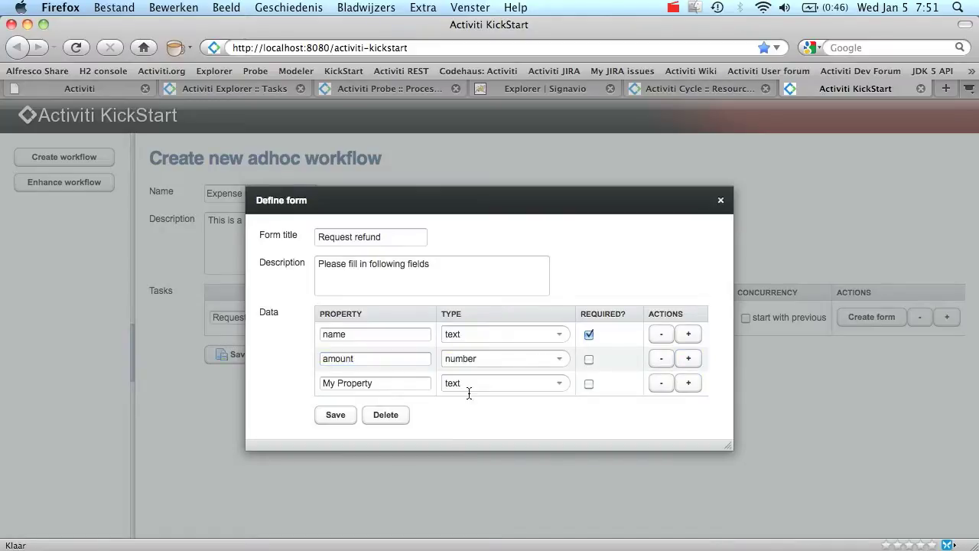
click(589, 360)
Save the form with its third property named "motivation", and preview the workflow's process image
click(381, 385)
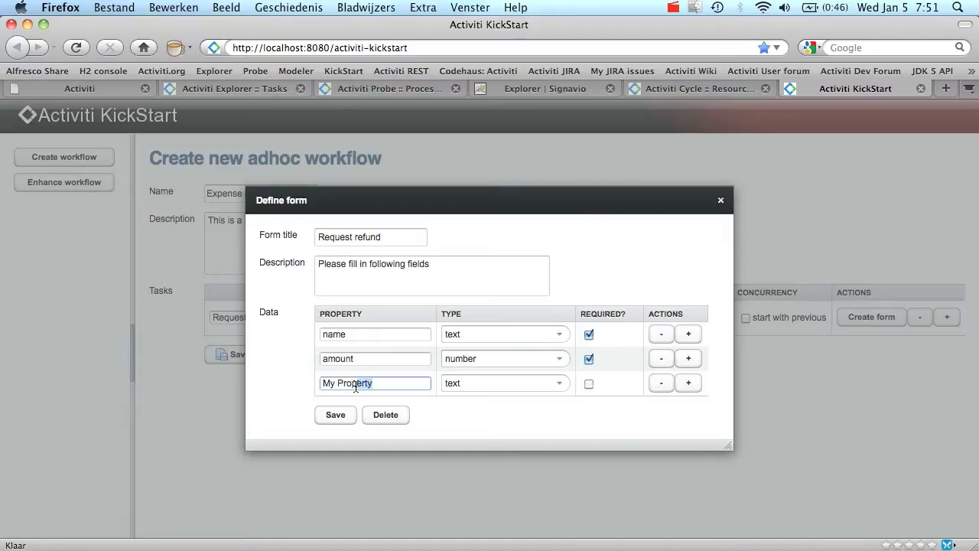
text(motivation)
click(333, 414)
click(300, 355)
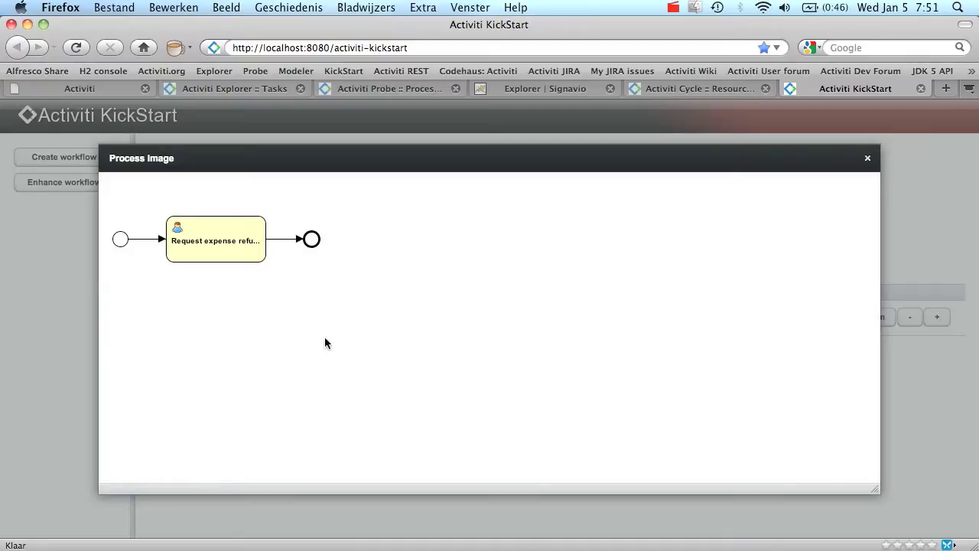
click(867, 158)
Add a second task named "Handle expense request" and assign it to the management group
click(936, 318)
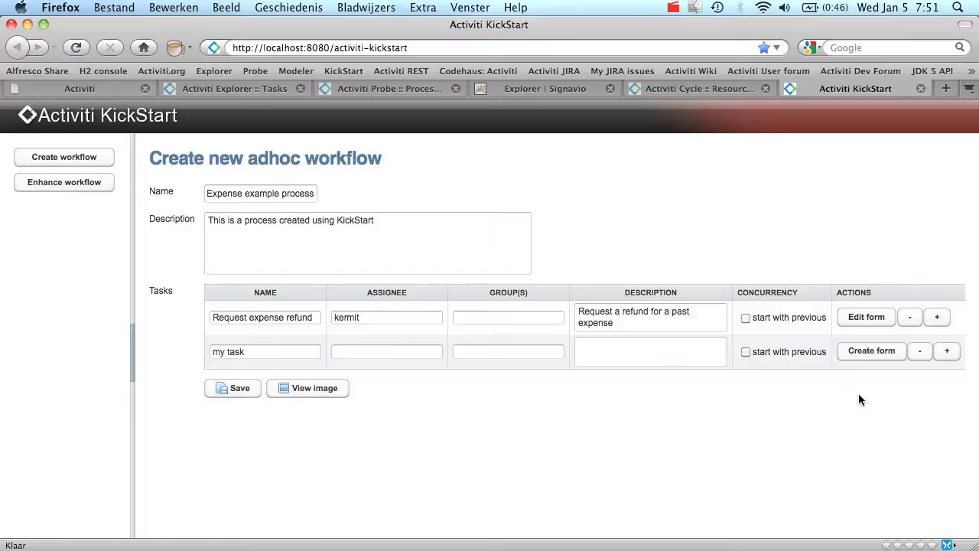
click(270, 354)
text(Han)
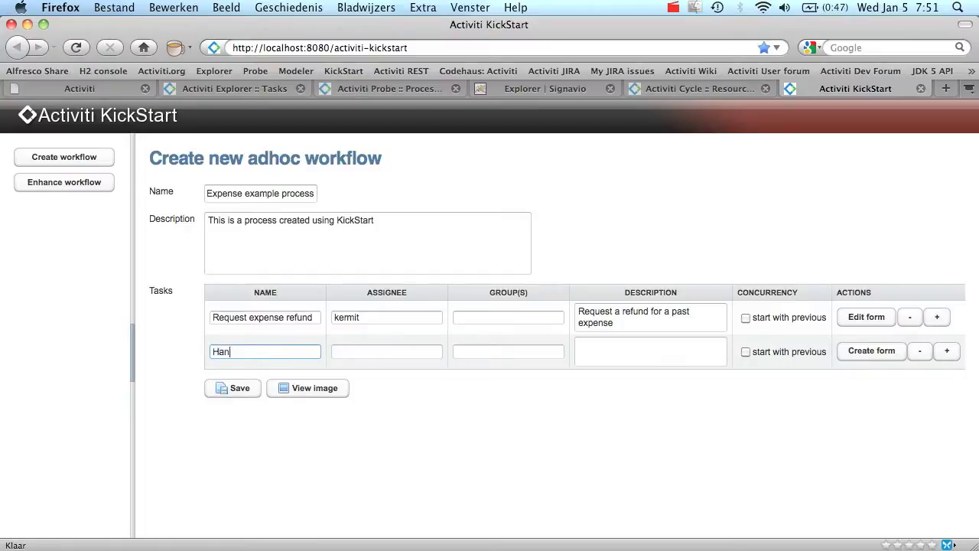
text(dle expense request)
click(529, 354)
text(management)
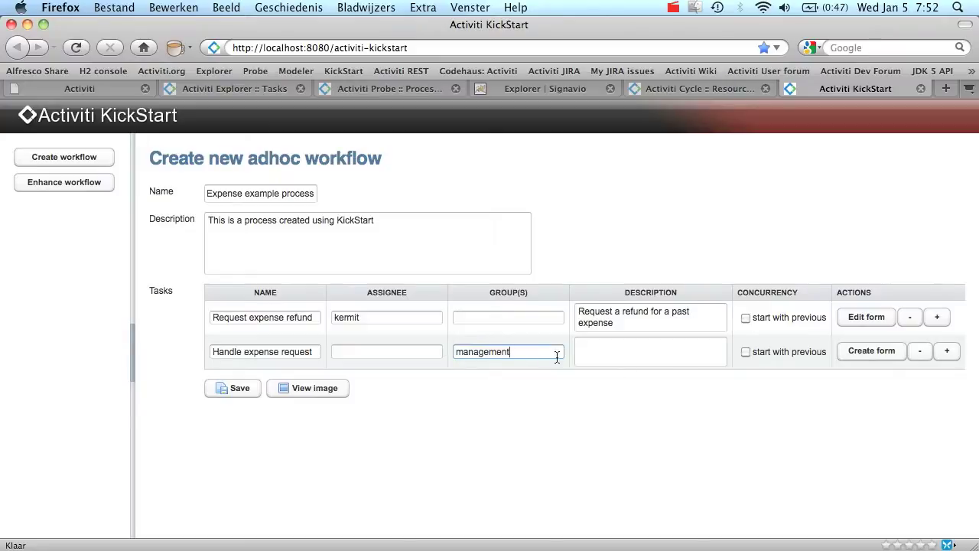
Check the property names in the first task's form and describe the second task as "${name} has requested a refund"
click(645, 351)
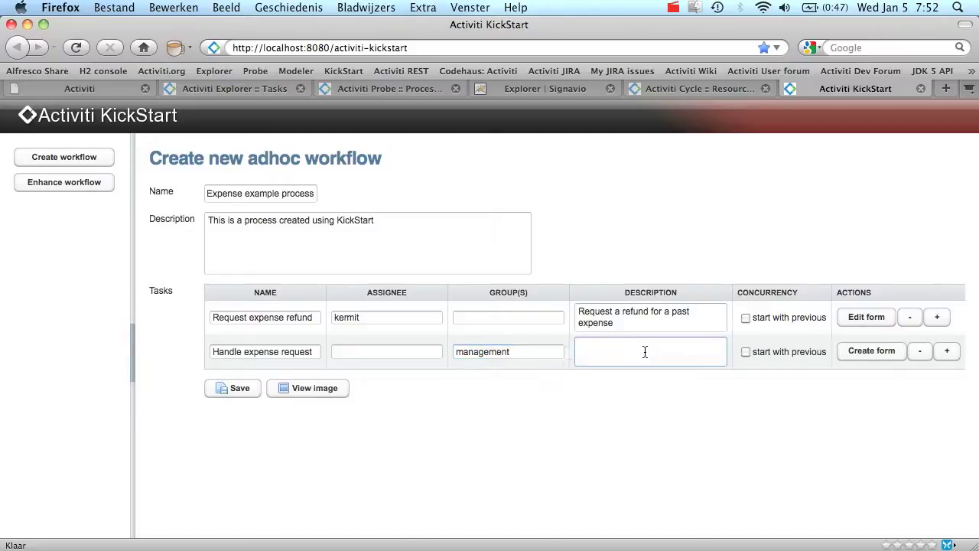
click(870, 316)
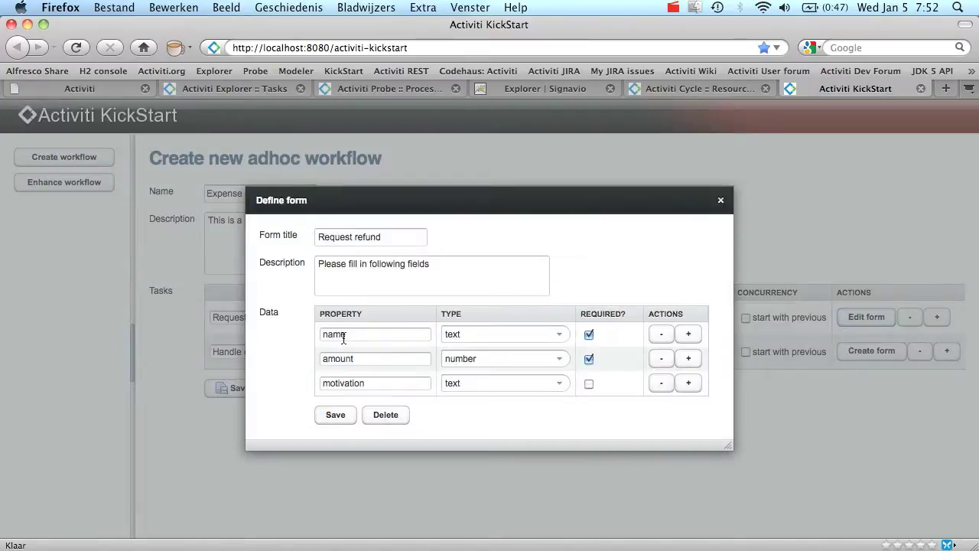
click(720, 199)
click(595, 347)
text($)
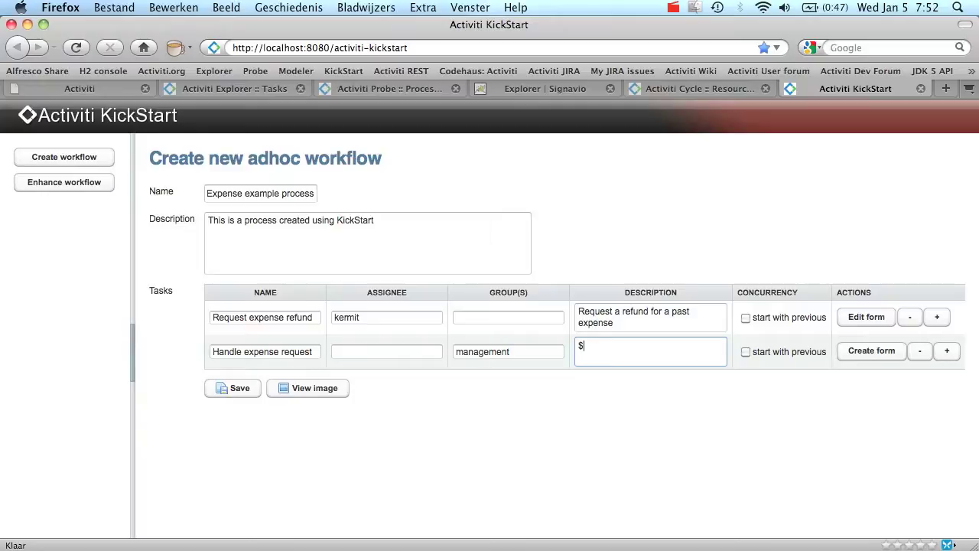
text({name} has requested)
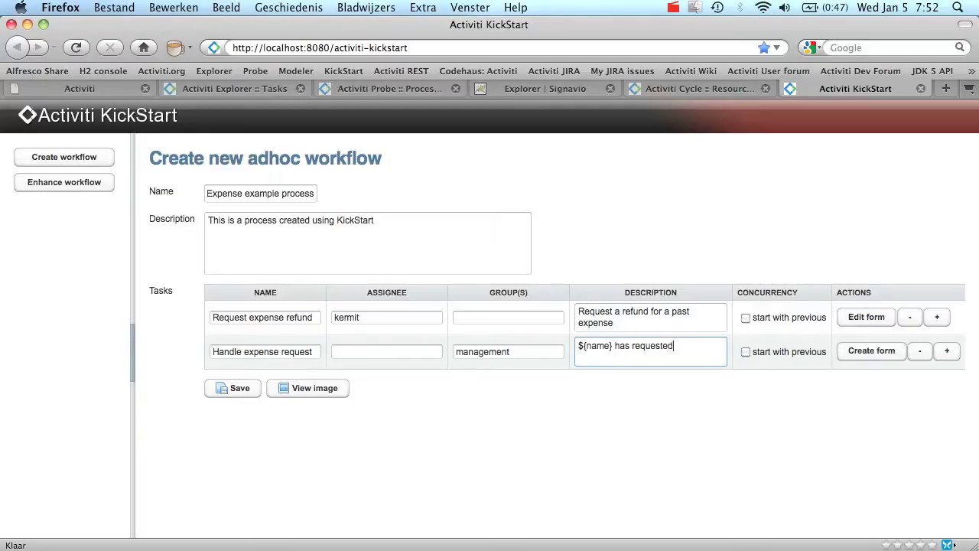
text( a refund)
Create a form for the second task titled "Handle expense refund request"
click(873, 353)
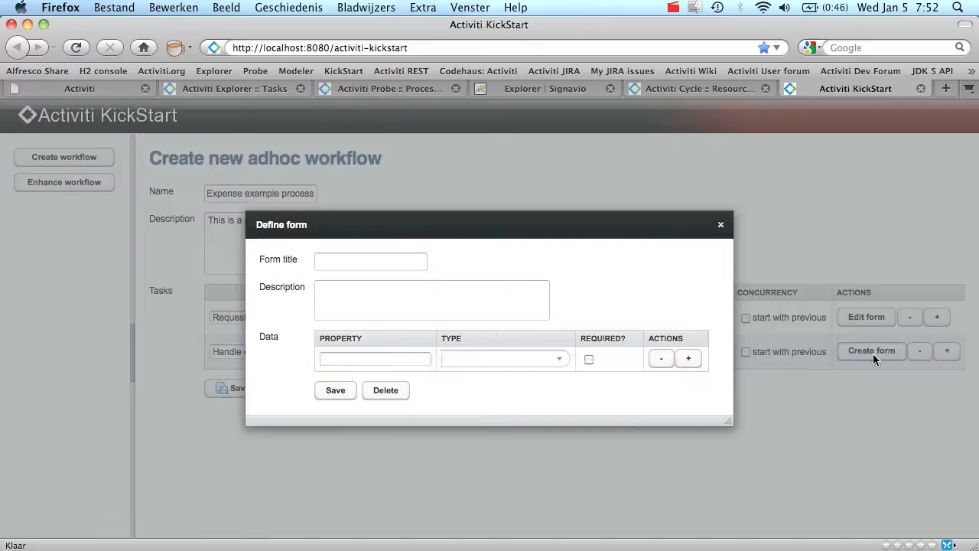
click(332, 261)
text(Hand)
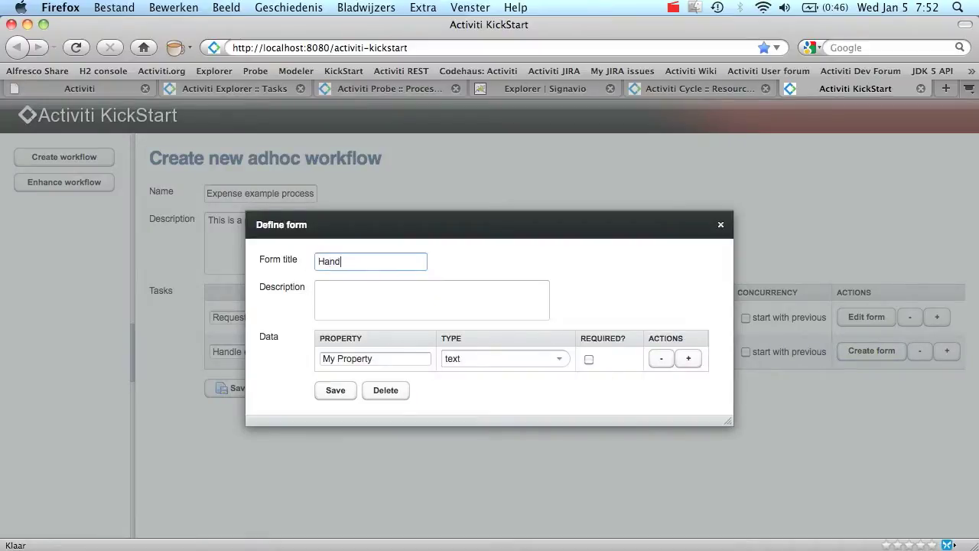
text(le expense ref)
key(BackSpace)
text(fund request)
Describe the second task's form as "${name} has requested a refund of ${amount} dollar."
key(Tab)
text(${name})
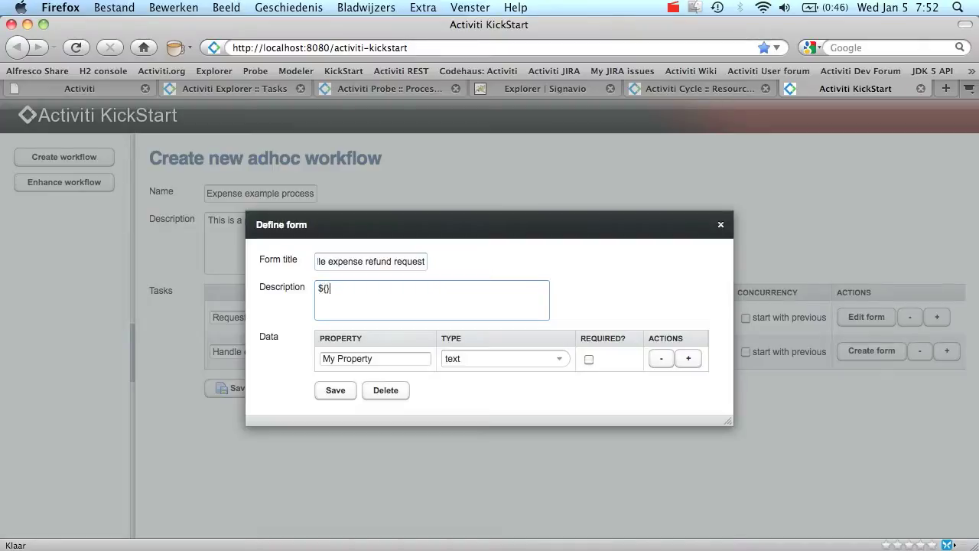
text( has requested a )
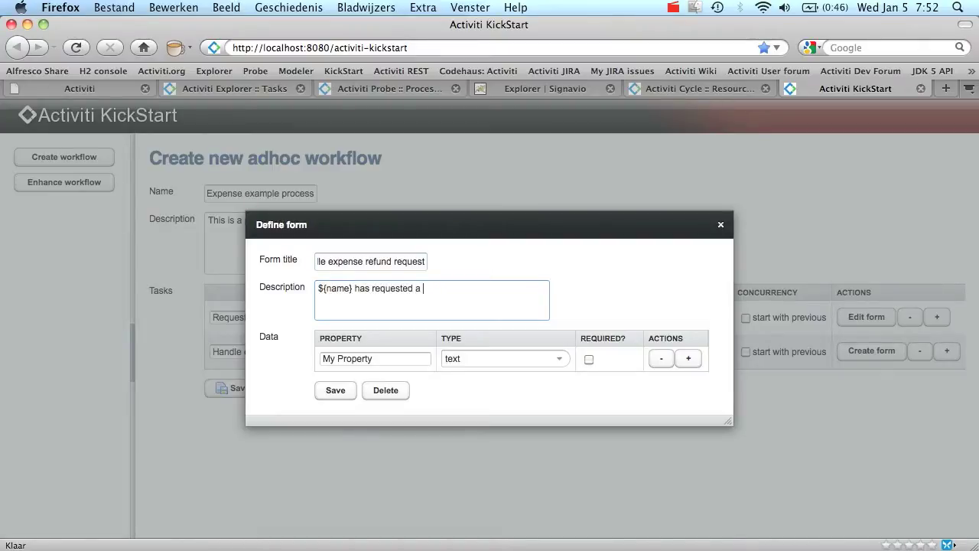
text(refund of ${amount} dollar.)
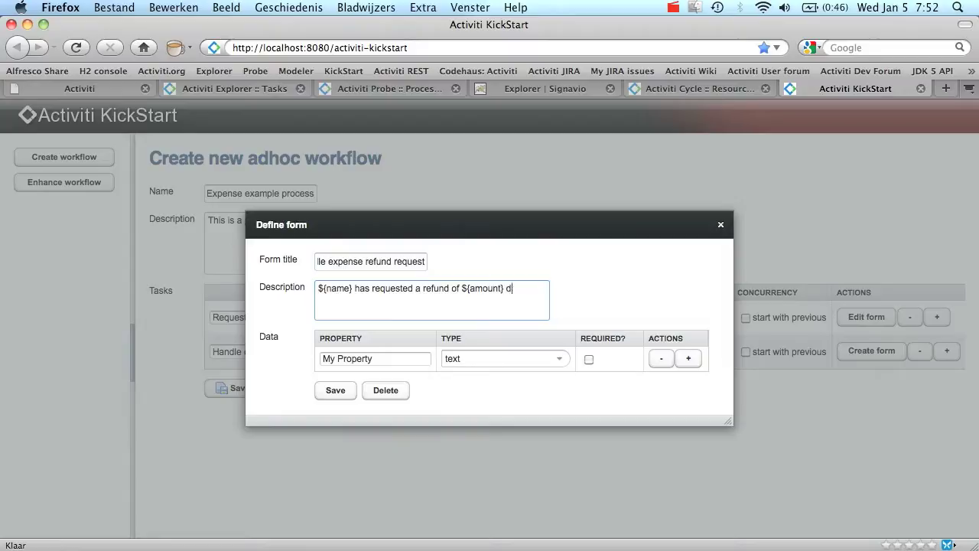
Name the form's property "Agreed?", make it required, and save the form
click(395, 357)
text(Agreed?)
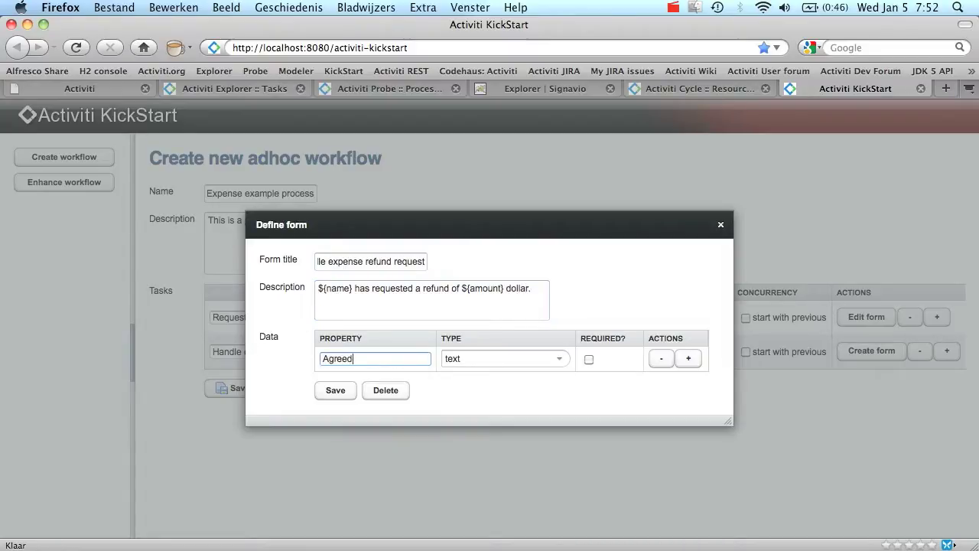
click(588, 359)
click(335, 391)
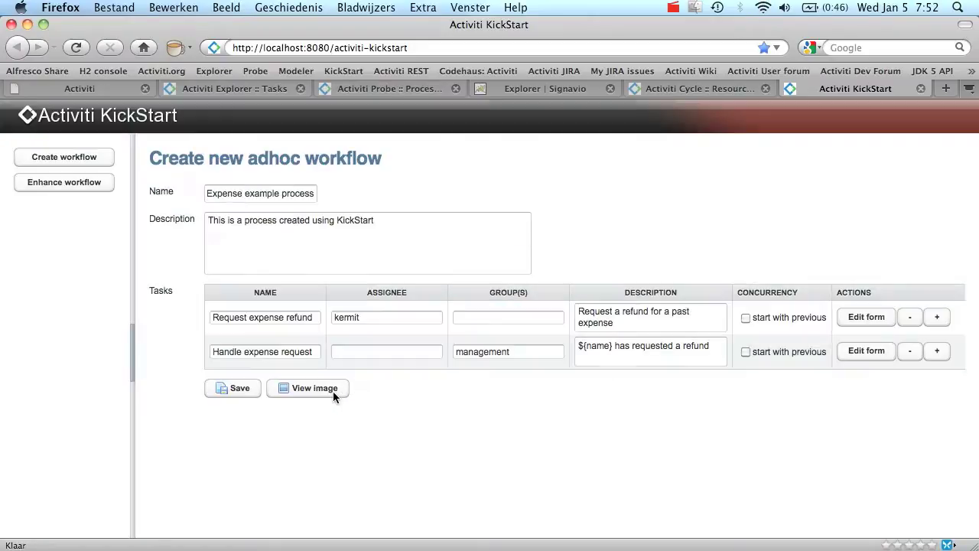
Preview the two-task workflow's process image, close it, and save the workflow
click(329, 392)
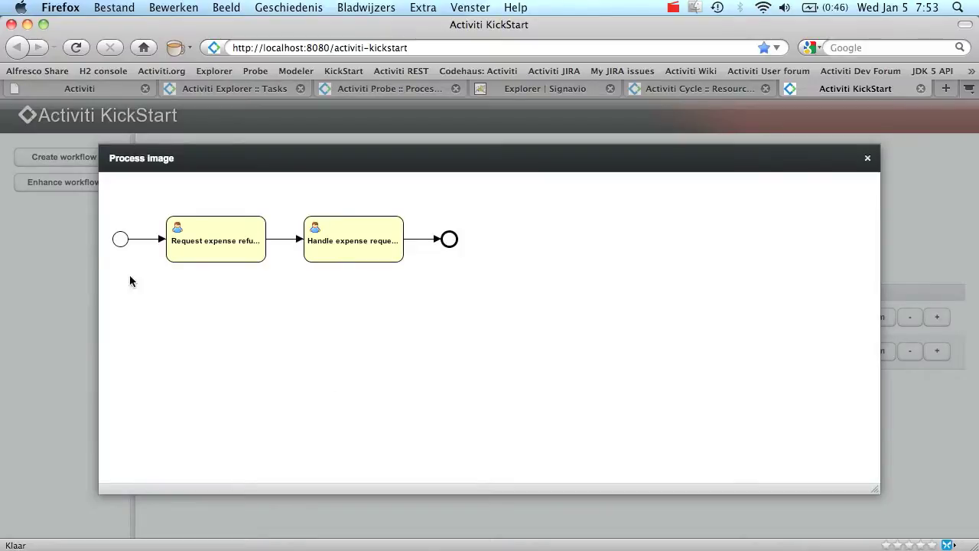
click(867, 157)
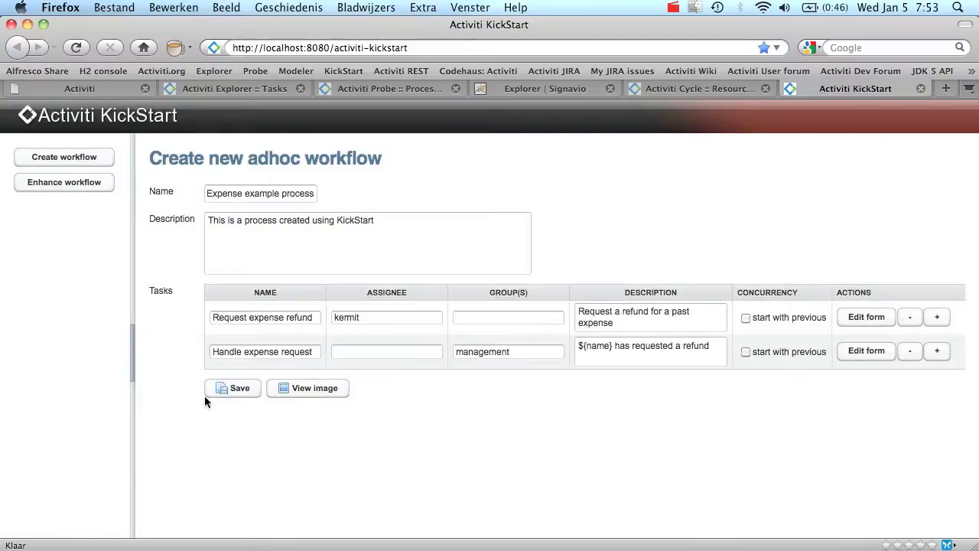
click(225, 387)
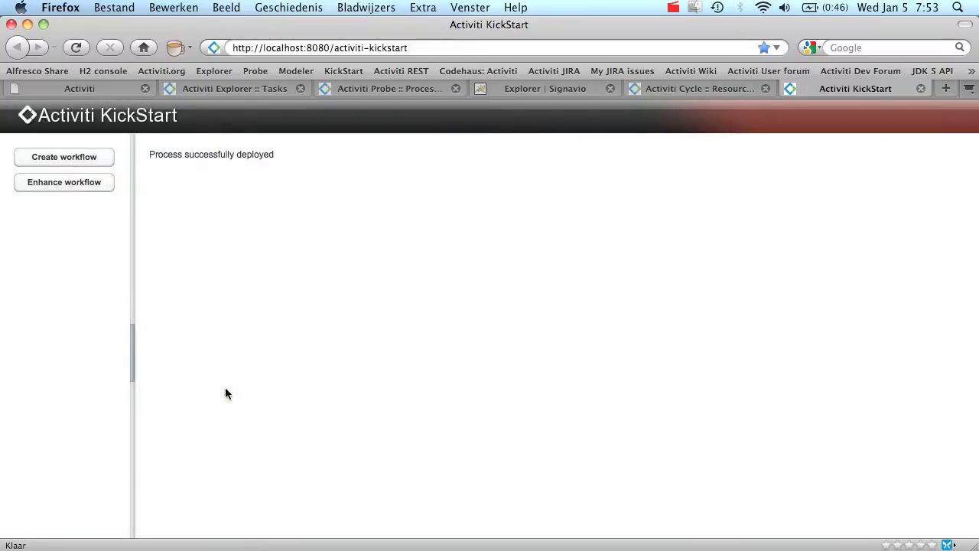
Switch to Activiti Explorer, check the Expense example process diagram, and start an instance of that process
click(217, 89)
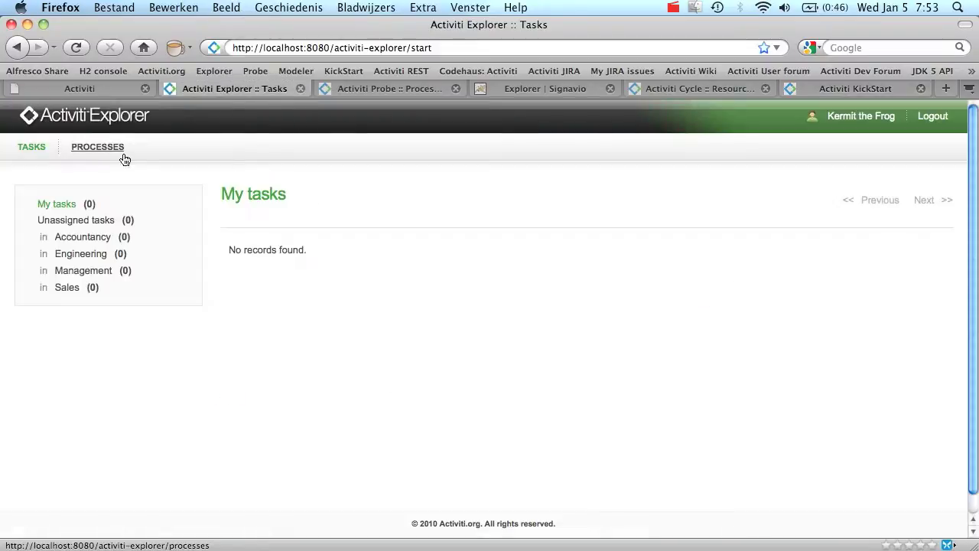
click(100, 153)
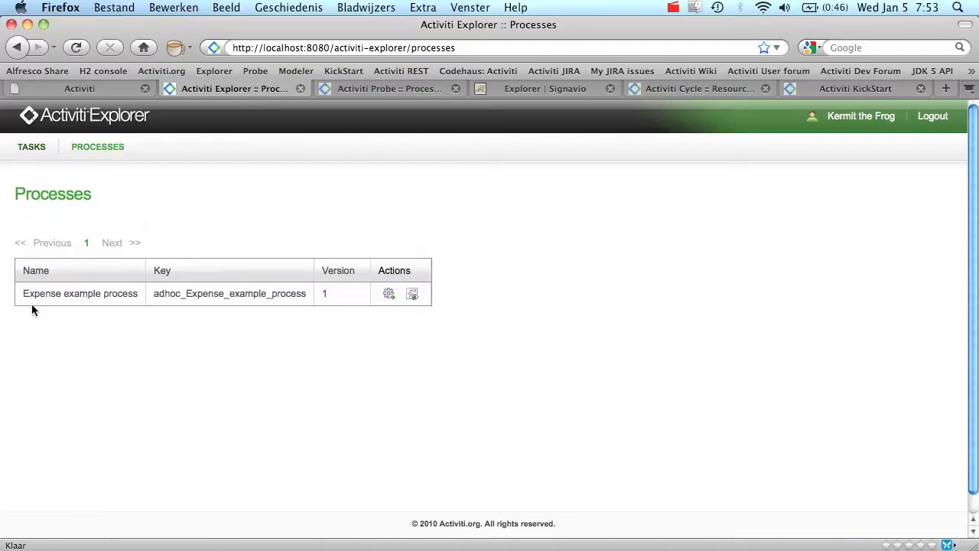
click(412, 294)
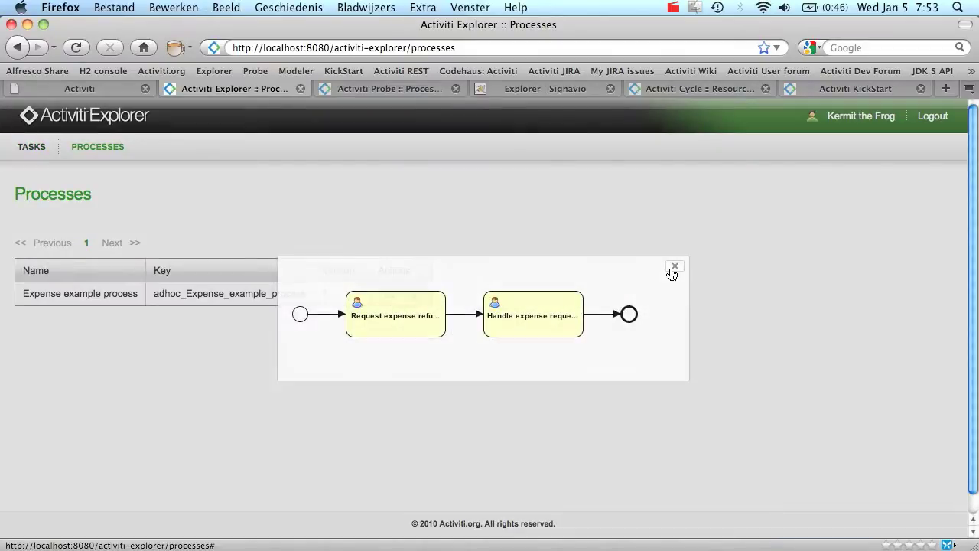
click(674, 267)
click(388, 294)
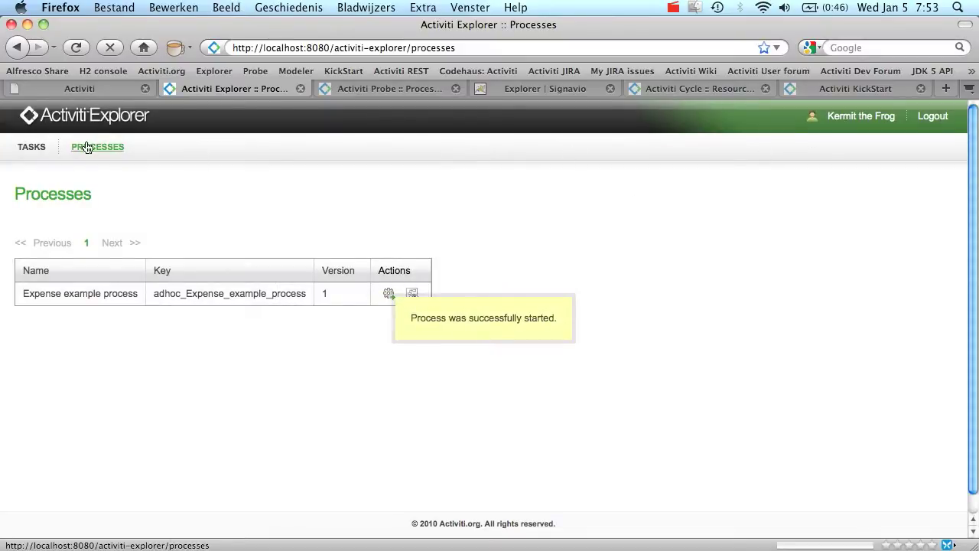
Complete the form of the "Request expense refund" task with the requester's name and an amount of 100, leaving the motivation empty
click(34, 148)
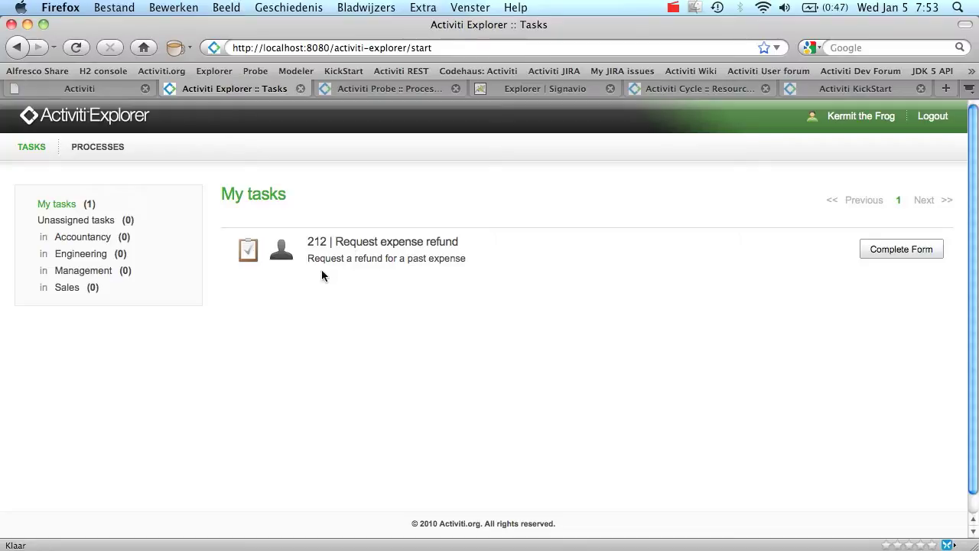
click(917, 251)
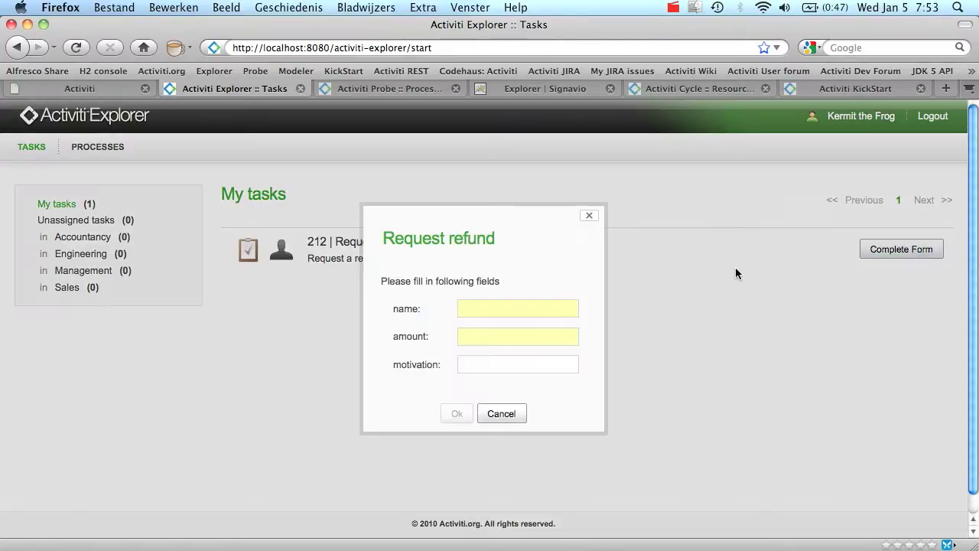
text(Kermit the Forg)
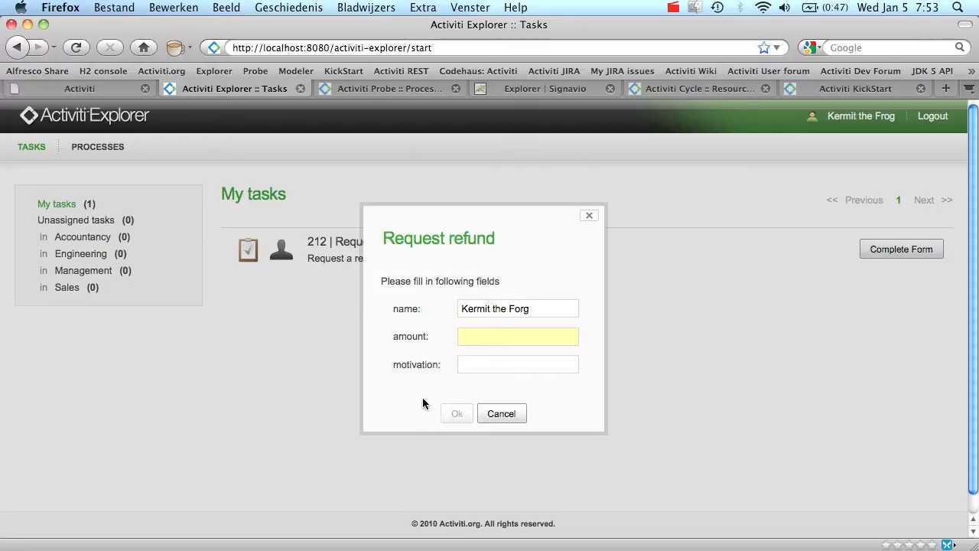
click(475, 340)
text(sfsf)
key(BackSpace)
key(BackSpace)
key(BackSpace)
key(BackSpace)
text(100)
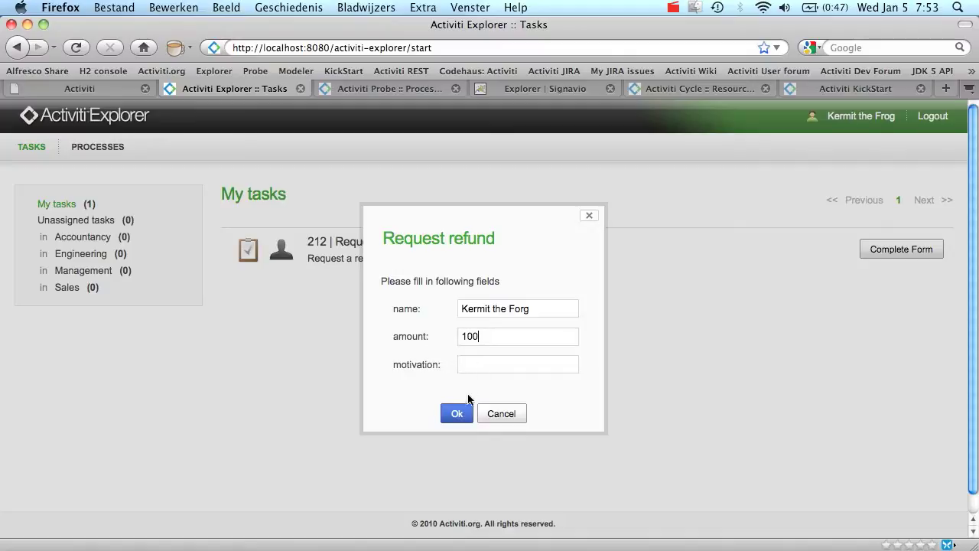
click(457, 415)
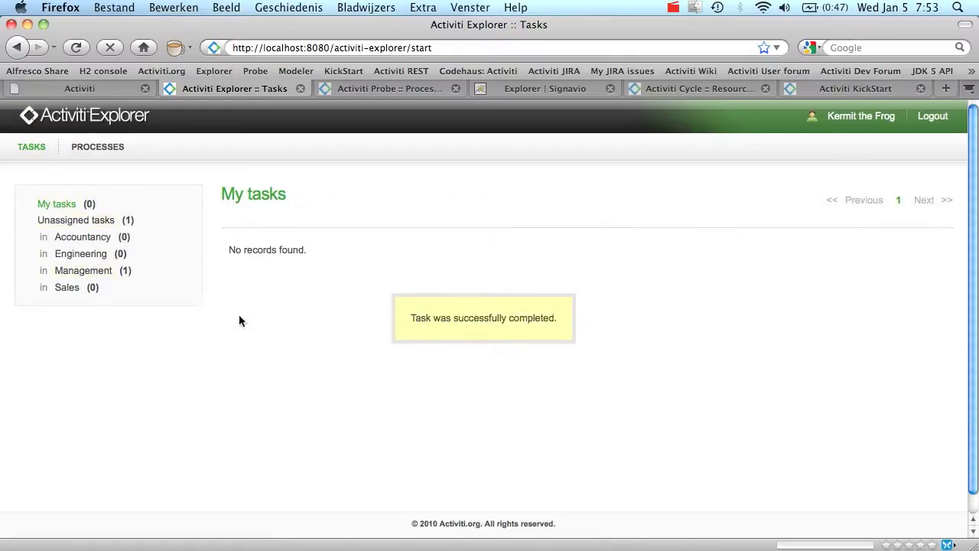
Check the description of the "Handle expense request" task in the Management group's unassigned tasks and claim it
click(95, 280)
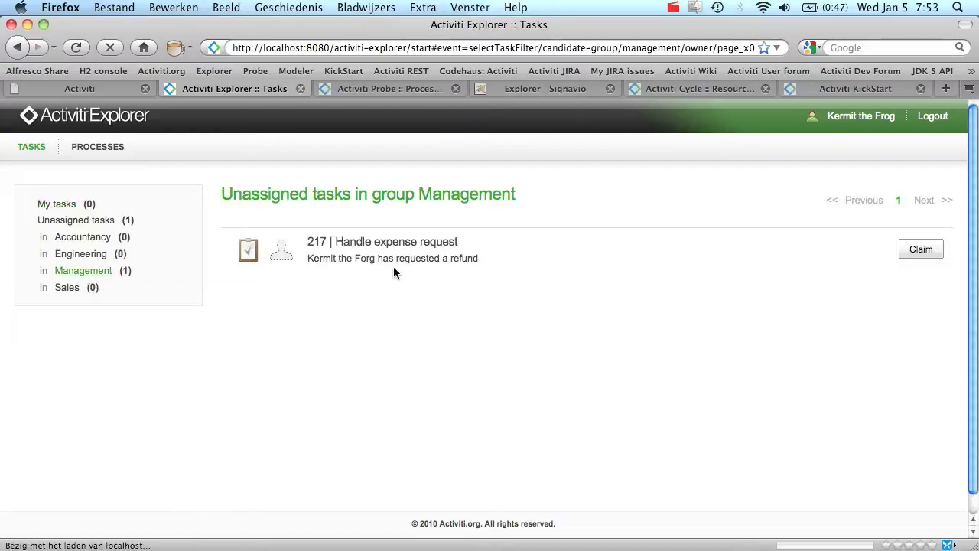
drag(311, 266, 379, 261)
click(372, 261)
click(380, 263)
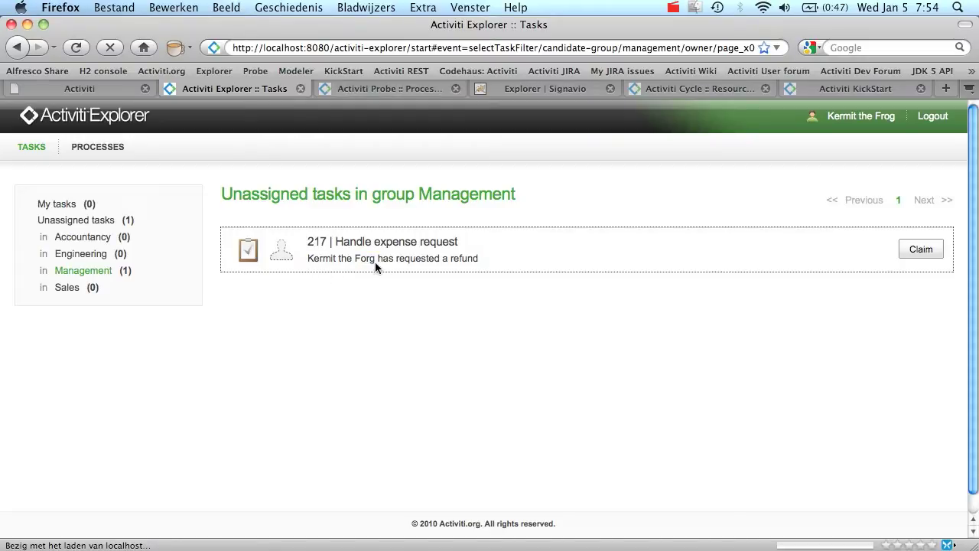
click(917, 254)
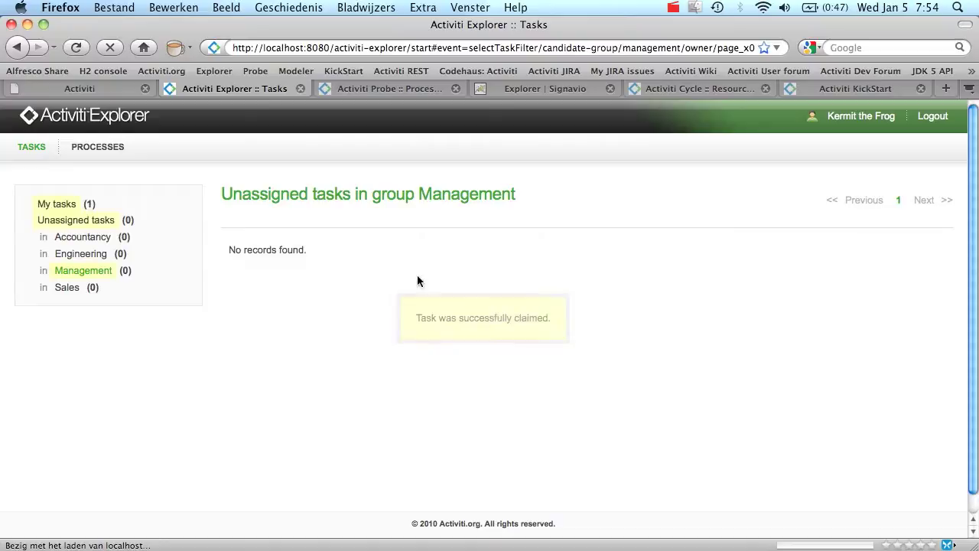
Complete the form of the claimed "Handle expense request" task, answering "yes" to "Agreed?"
click(42, 205)
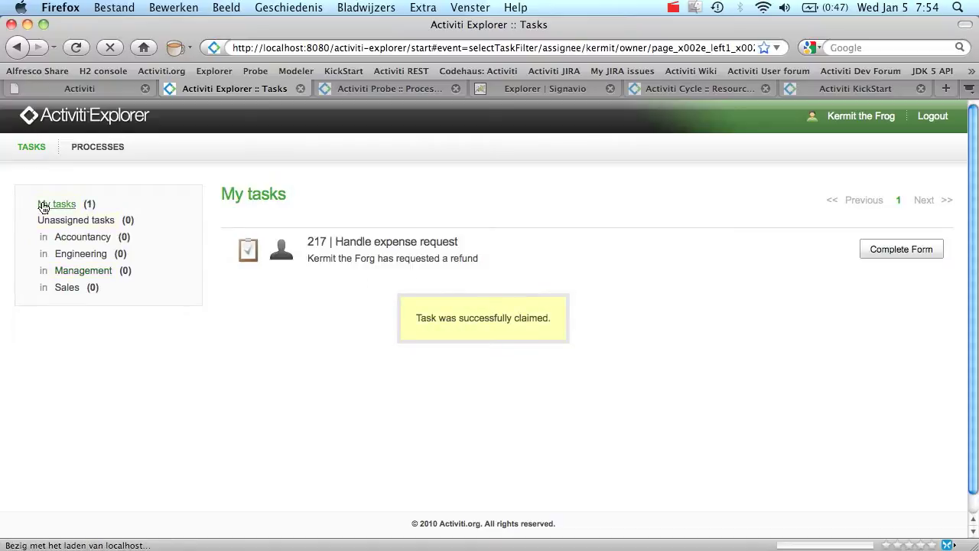
click(899, 251)
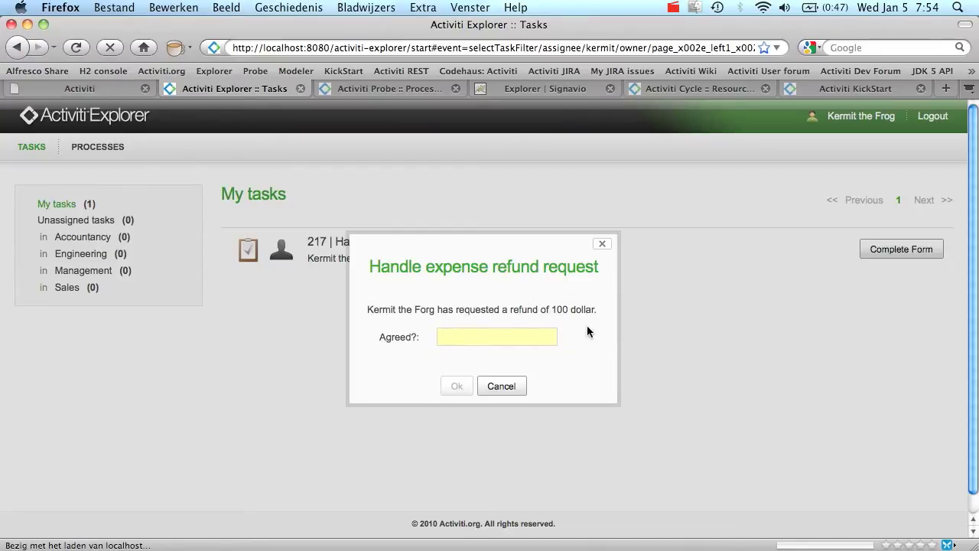
text(yes)
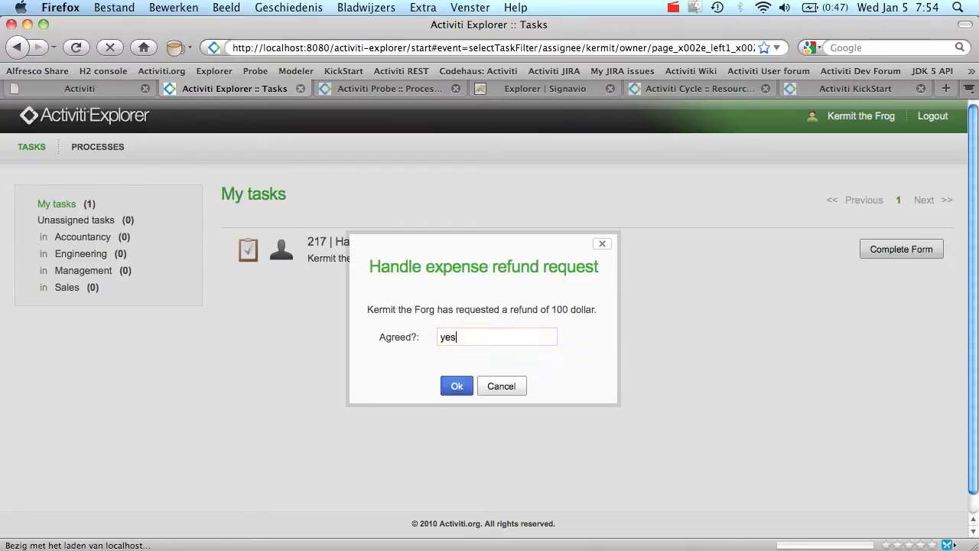
click(462, 386)
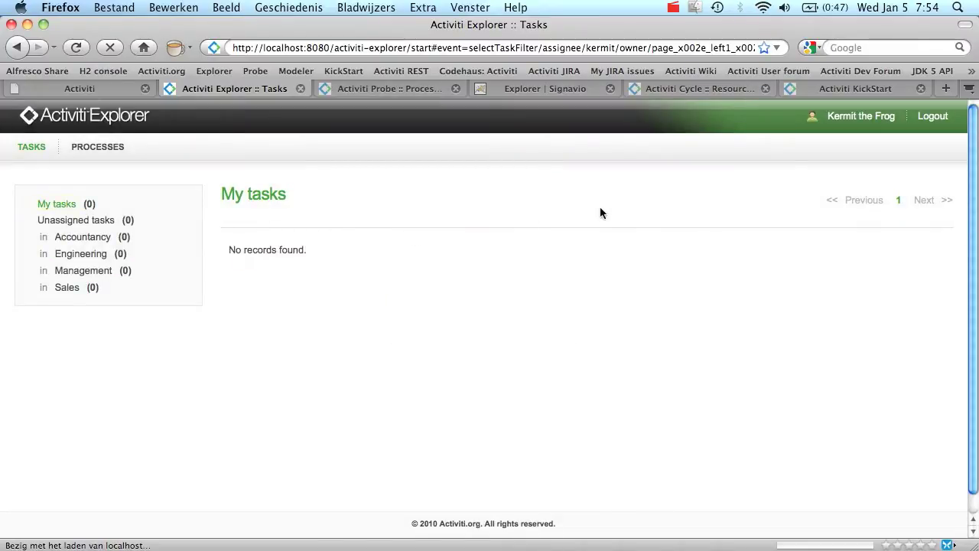
Switch to Activiti KickStart, list the existing adhoc workflows, and view the process image of Expense example process
click(830, 90)
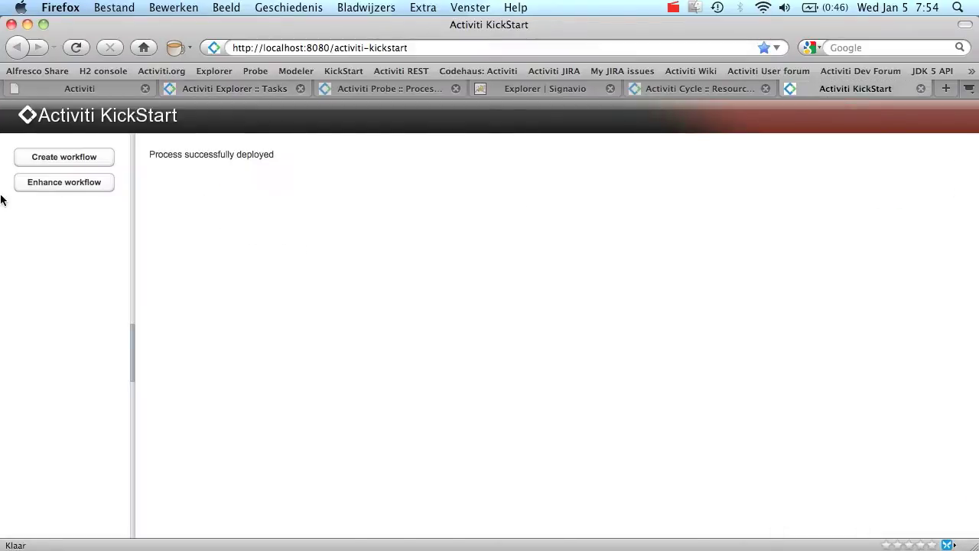
click(58, 186)
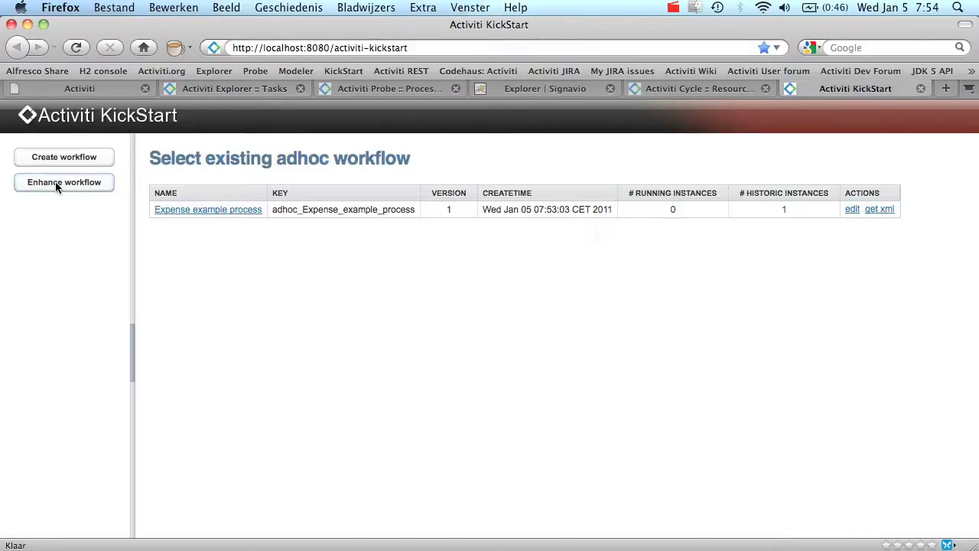
click(218, 209)
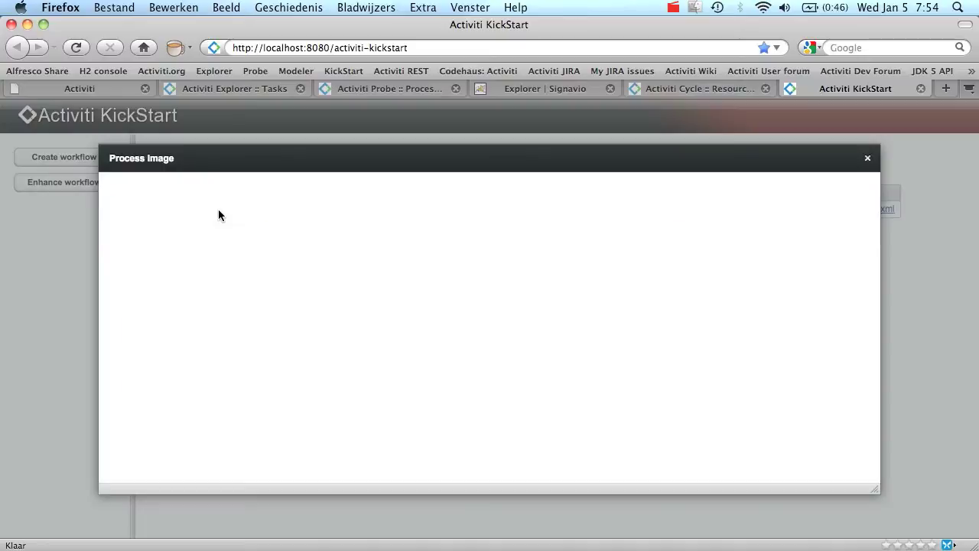
click(865, 153)
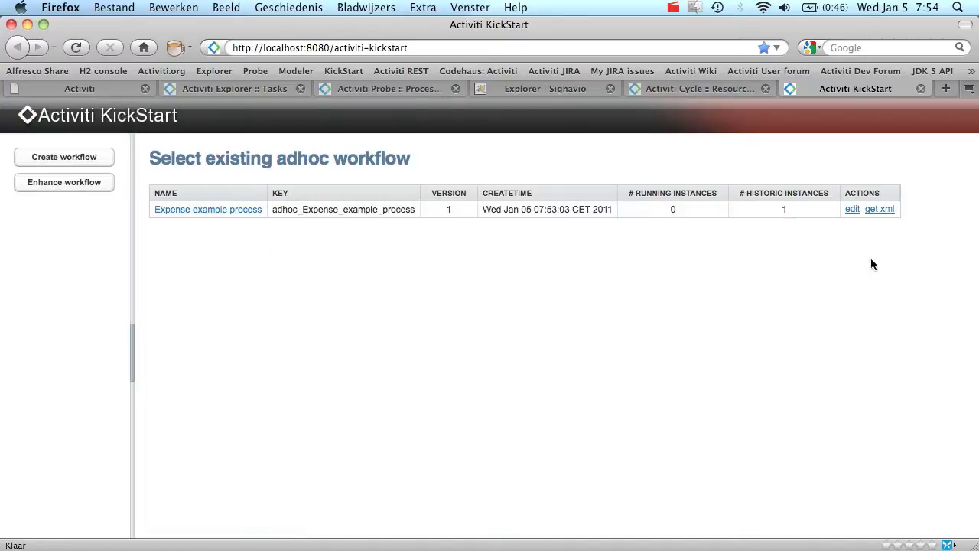
Open the BPMN 2.0 XML of Expense example process in a separate page and examine its process and diagram definitions
middle_click(879, 210)
click(863, 92)
scroll(648, 286, down, 10)
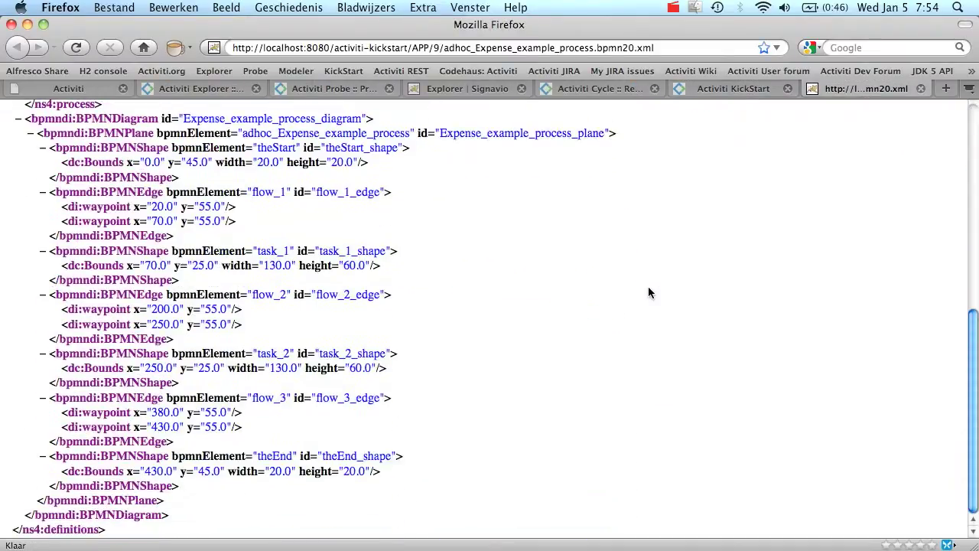
scroll(648, 287, up, 10)
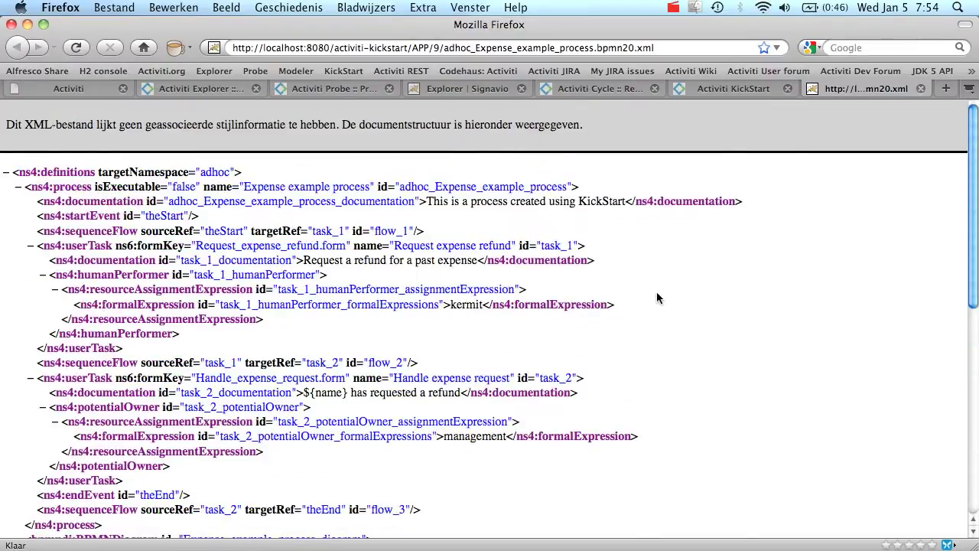
Switch to Activiti KickStart, open Expense example process for editing, and add a third task "Handle expense request 2" for the group accountancy
click(734, 89)
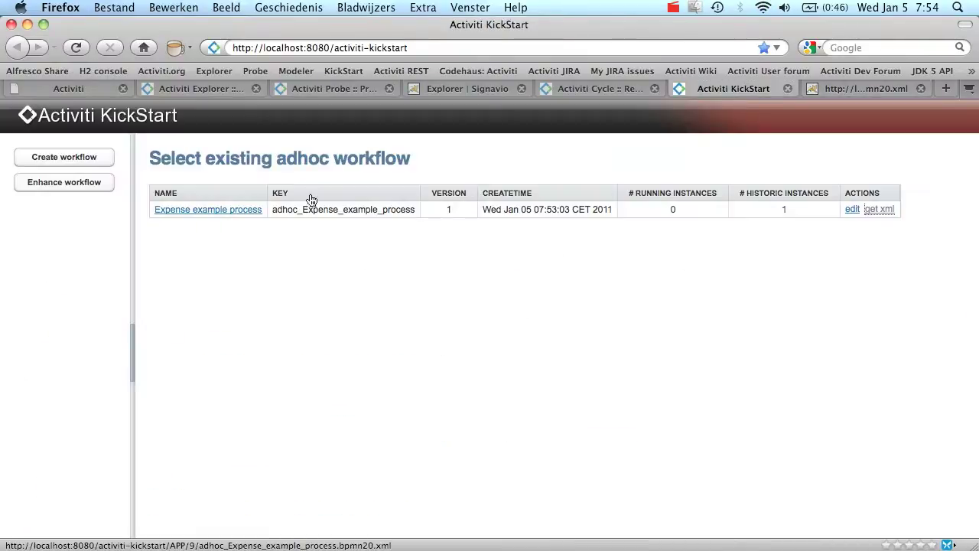
click(851, 209)
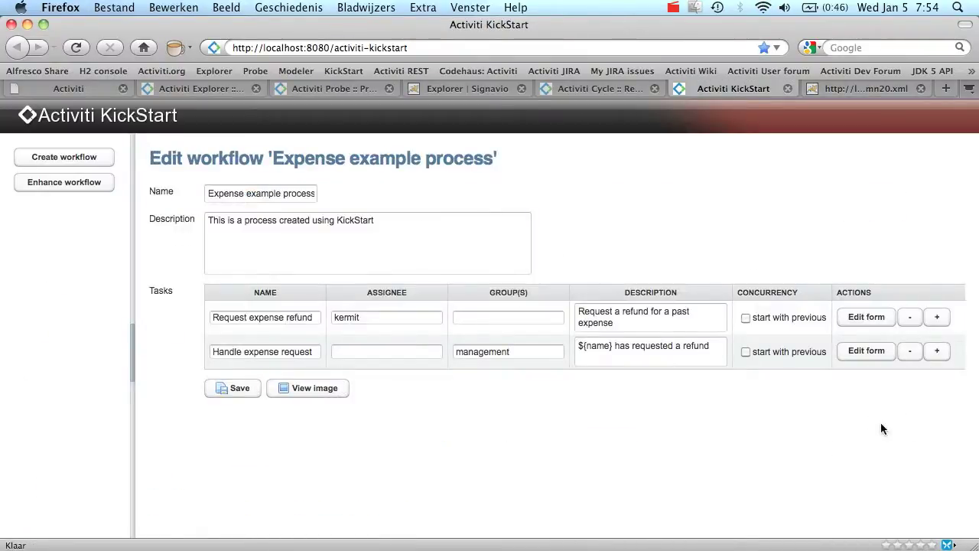
click(936, 351)
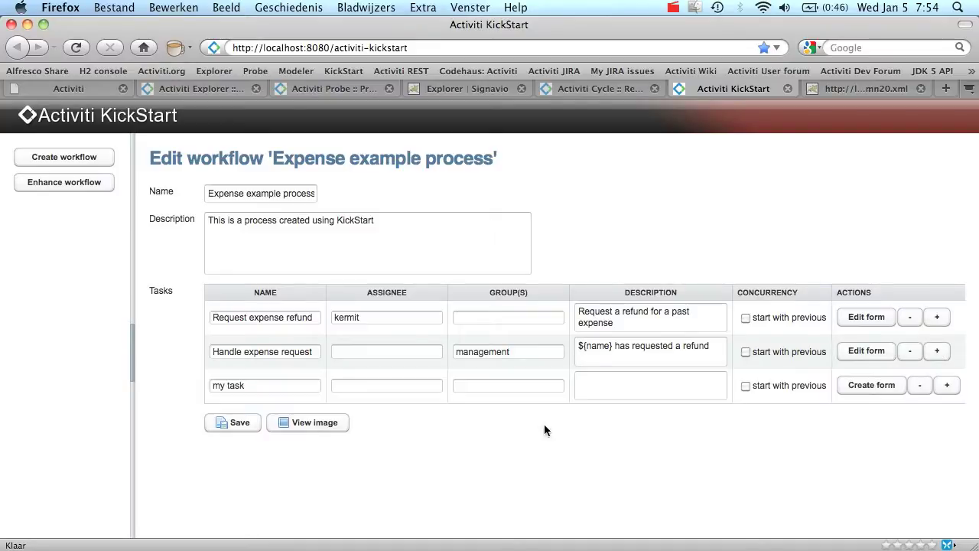
drag(269, 386, 193, 378)
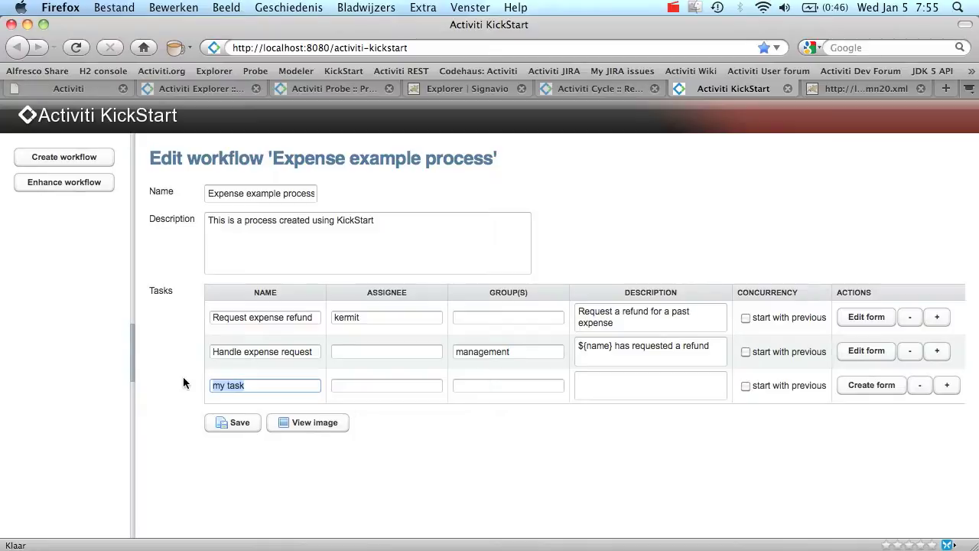
text(Handle expense )
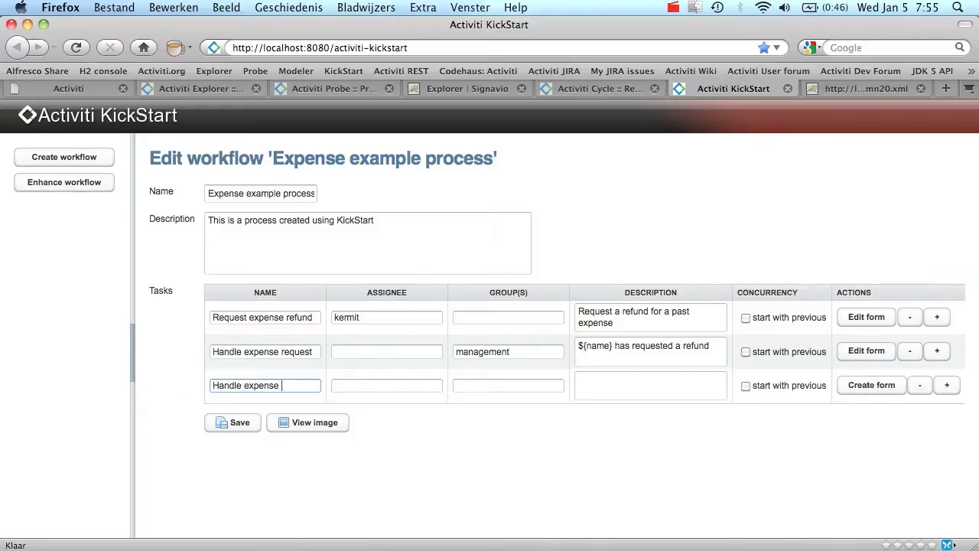
text(request 2)
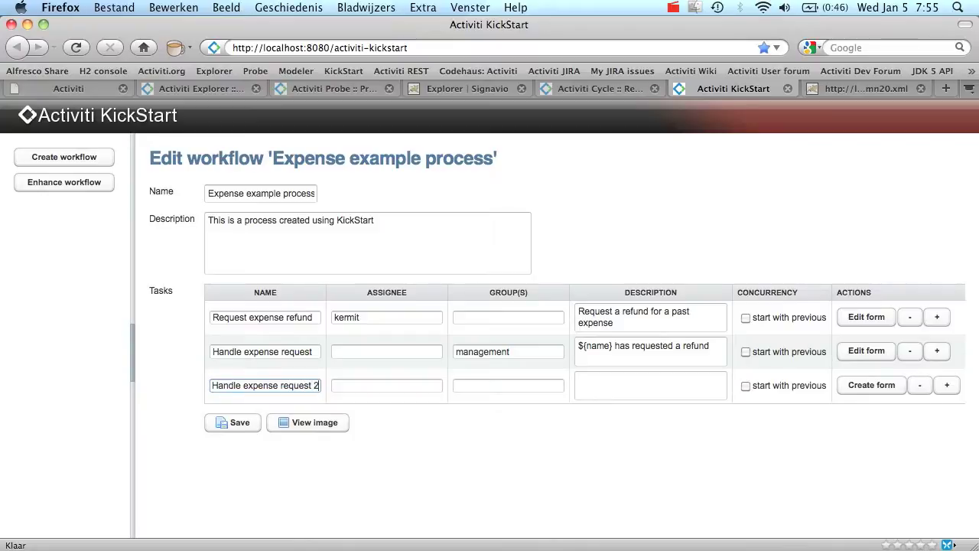
click(485, 389)
text(accountancy)
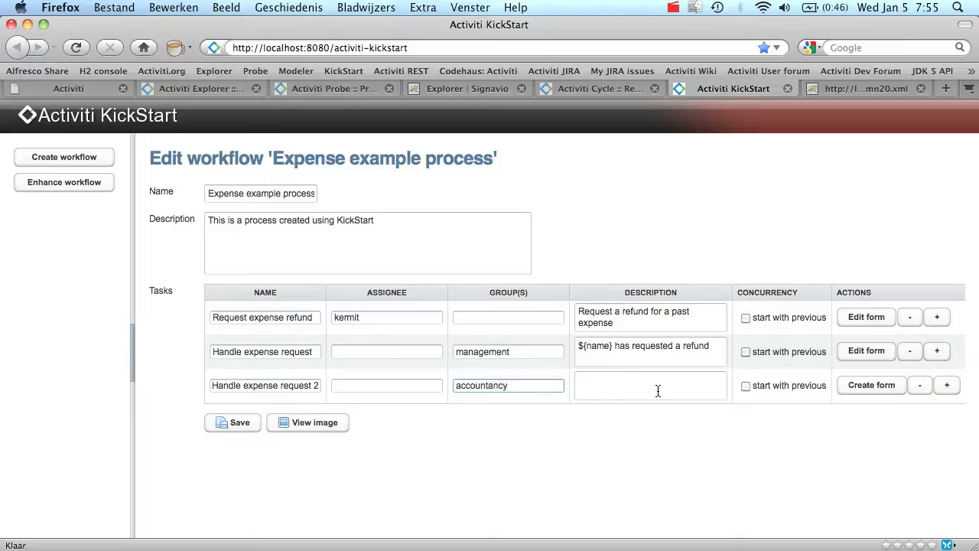
Set "Handle expense request 2" to start with the previous task, viewing the process image before and after, and save the workflow
click(315, 426)
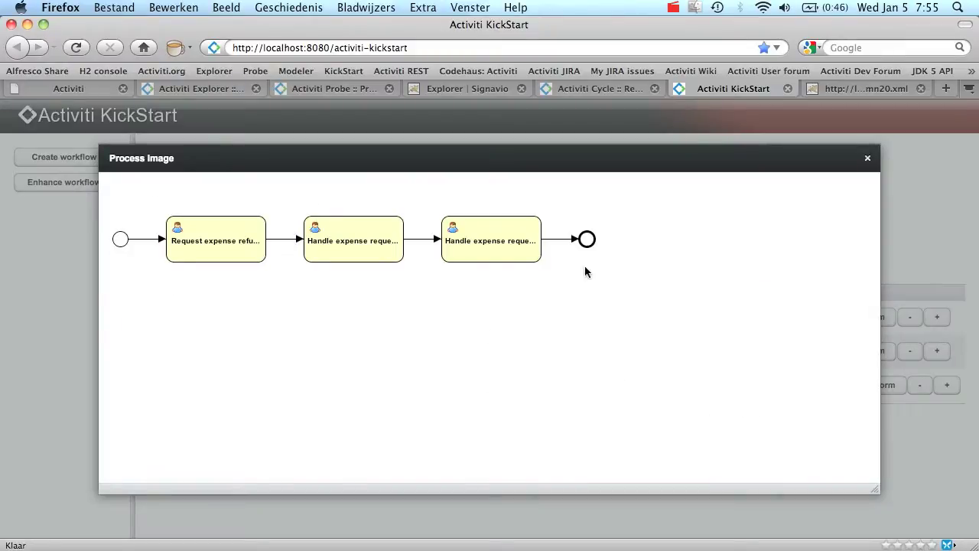
click(867, 158)
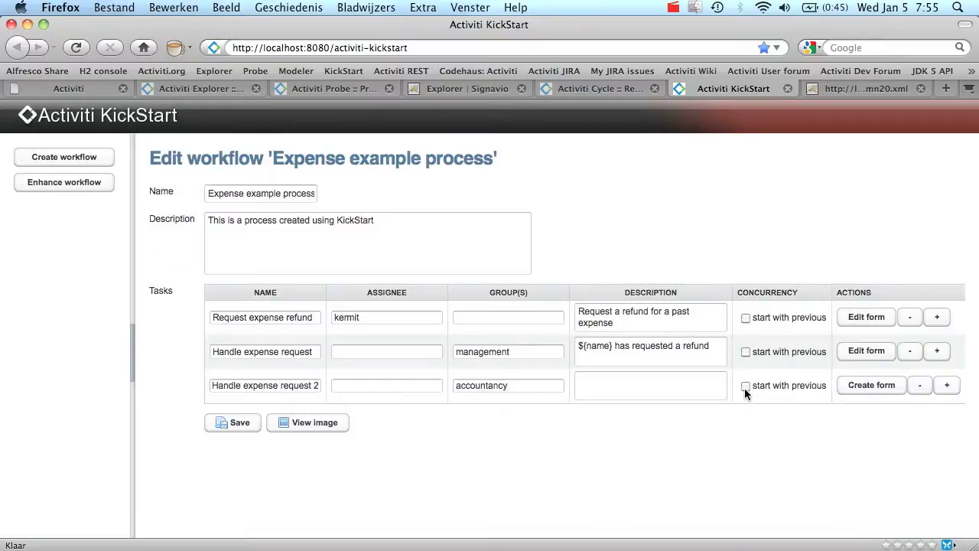
click(298, 426)
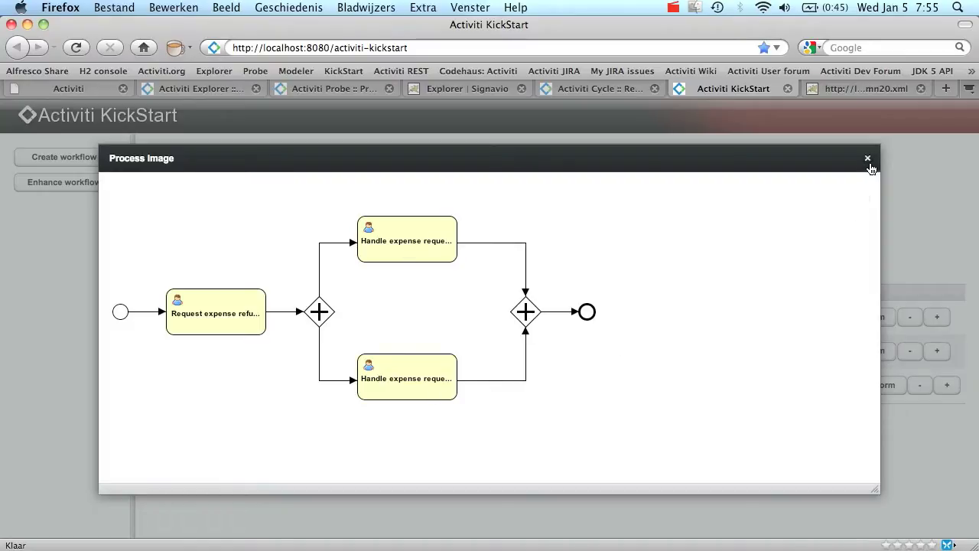
click(868, 158)
click(245, 426)
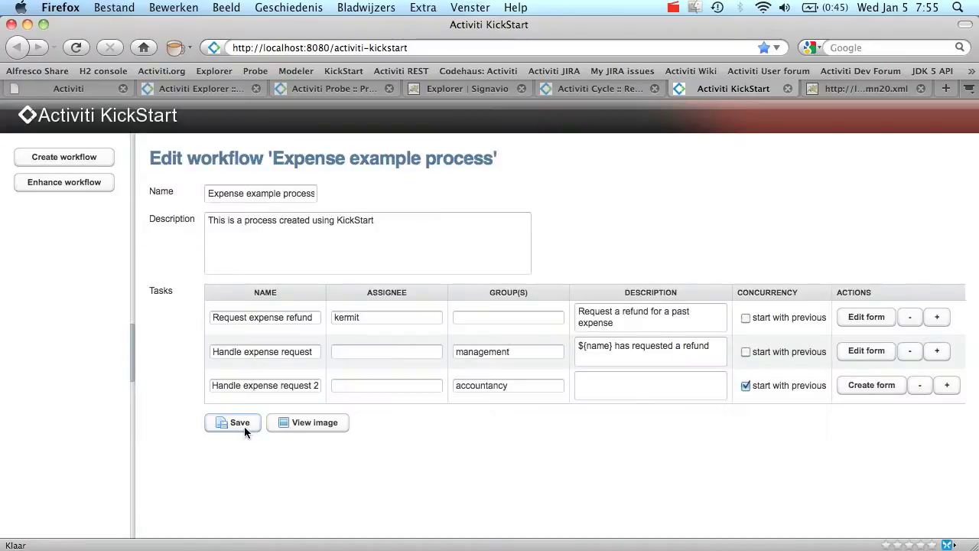
Switch to Activiti Explorer, view the diagram of version 2 of Expense example process, and start that version
click(193, 88)
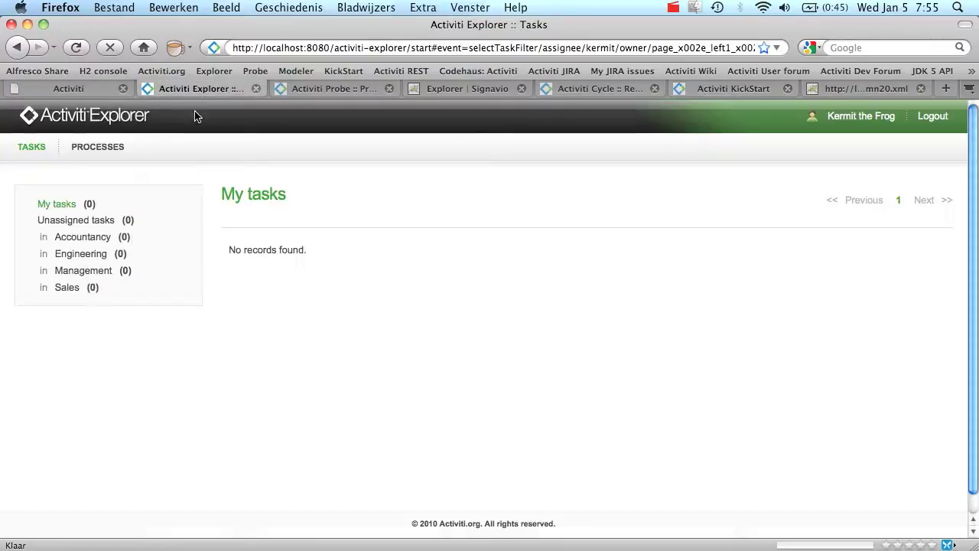
click(111, 153)
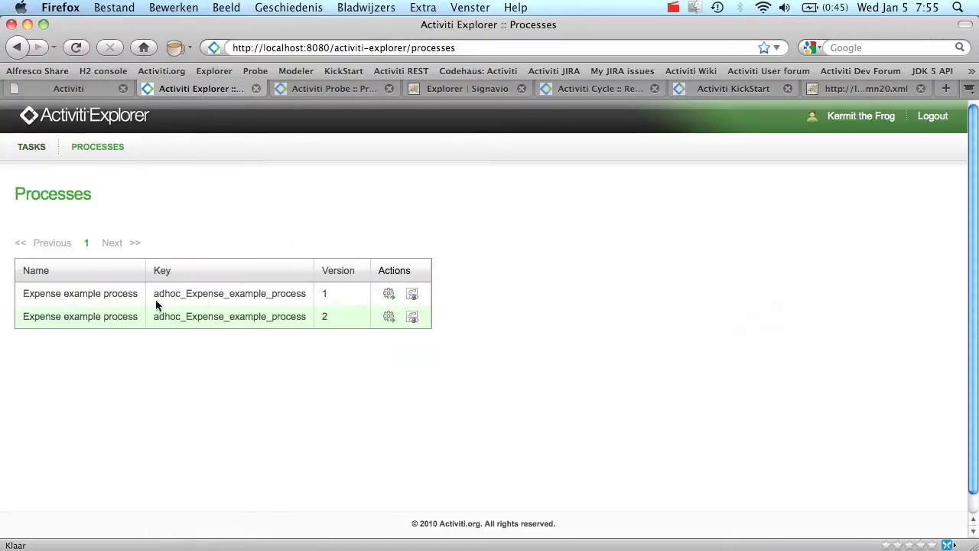
click(410, 320)
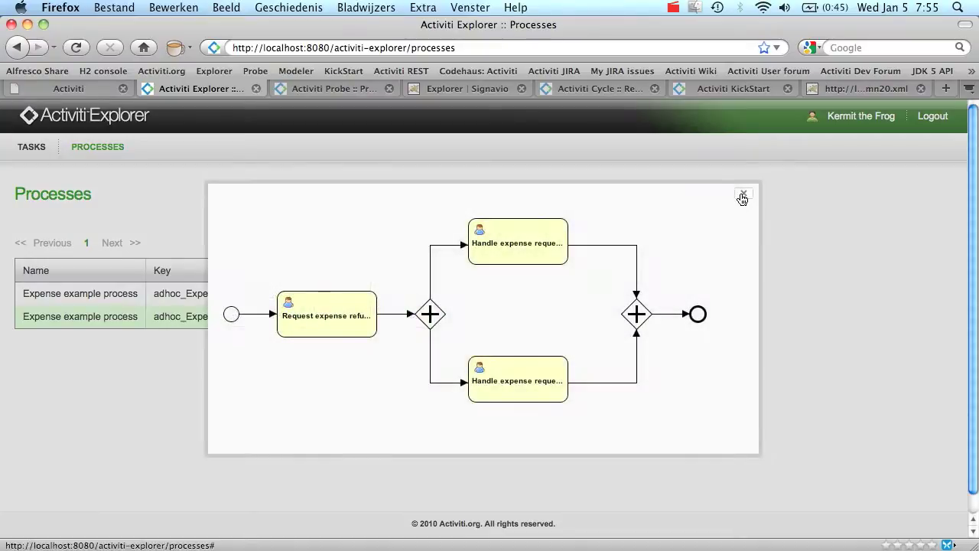
click(743, 194)
click(388, 318)
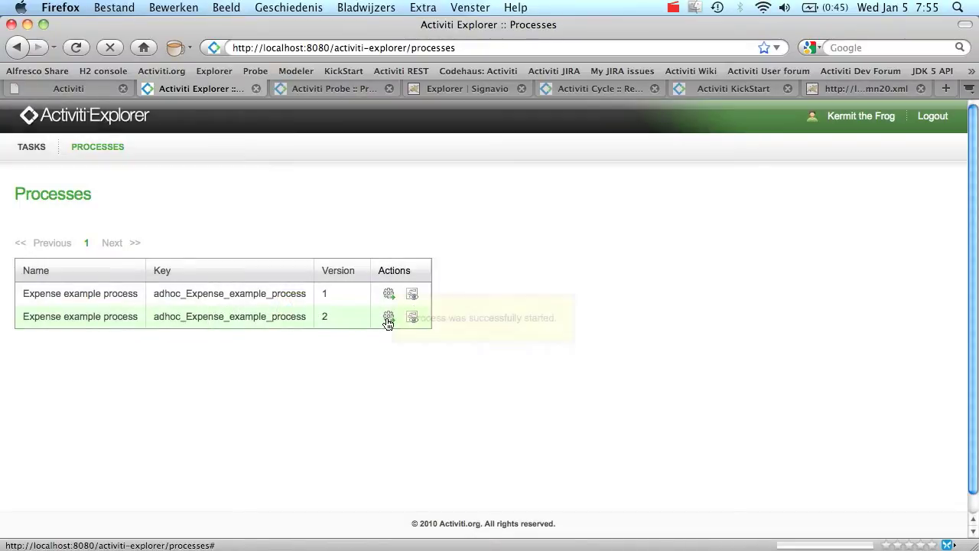
Complete the "Request expense refund" task's form with the requester's name and an amount of 100, leaving the motivation empty
click(29, 149)
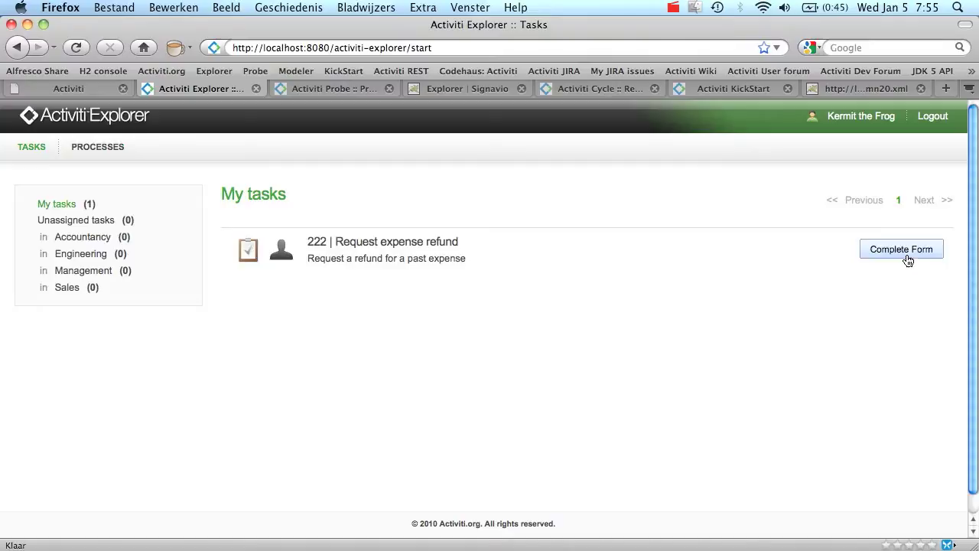
click(907, 256)
text(kermit)
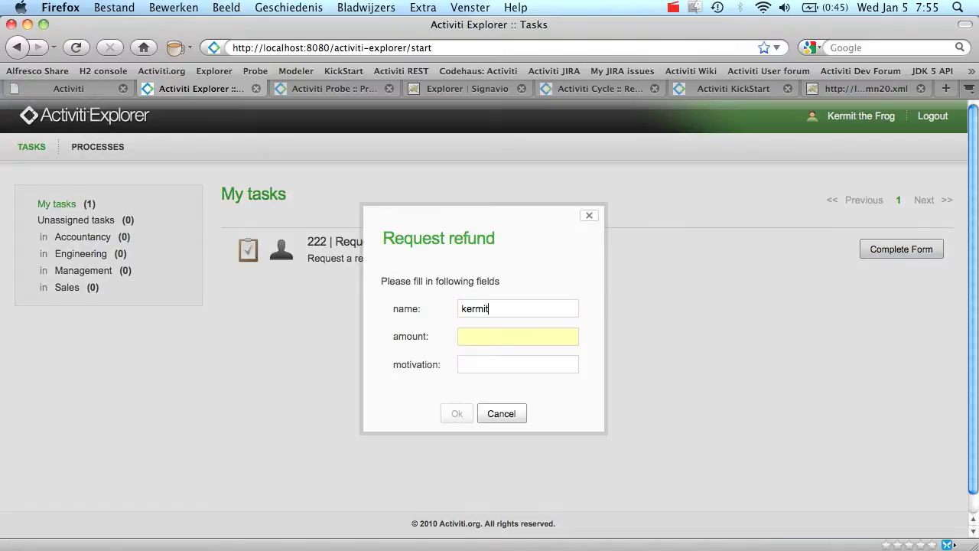
text(150)
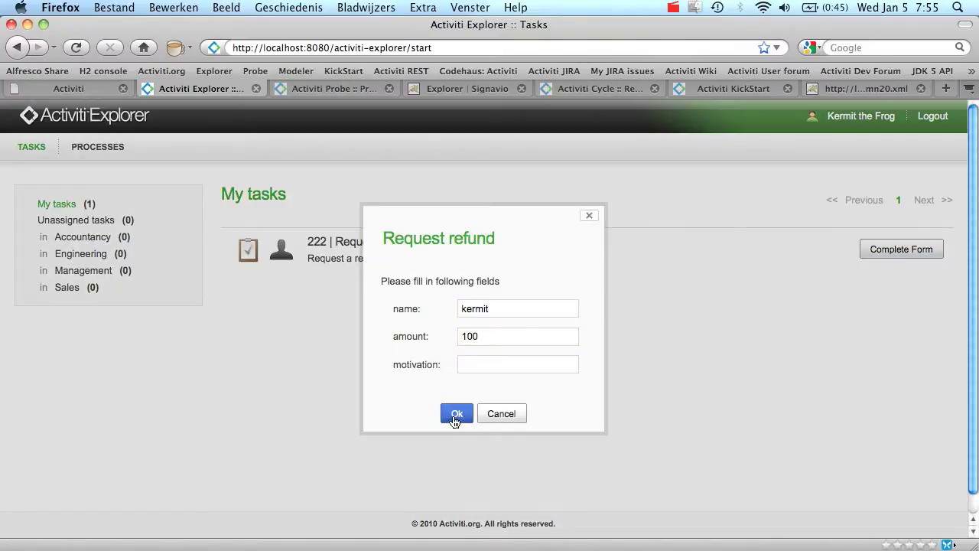
click(455, 415)
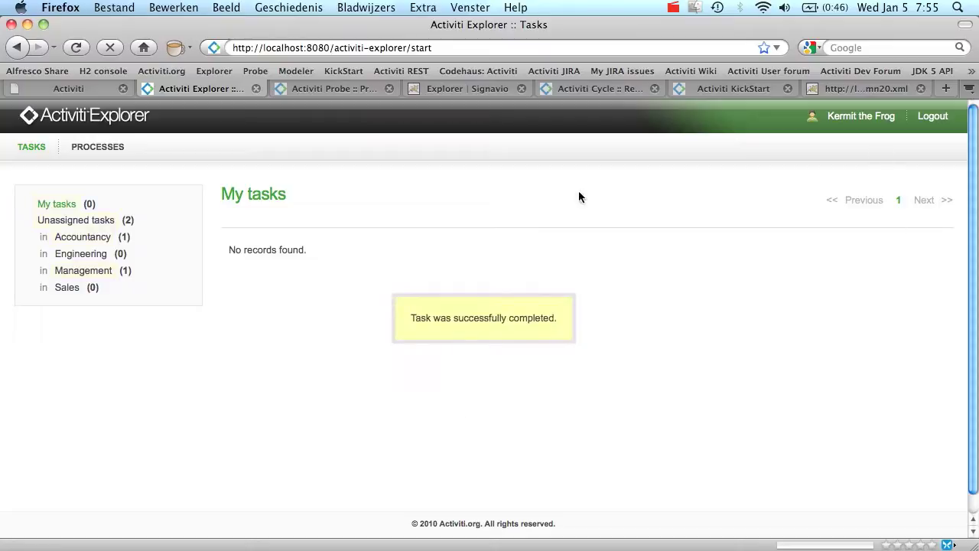
Check the unassigned tasks of the Management group and of the Accountancy group
click(95, 275)
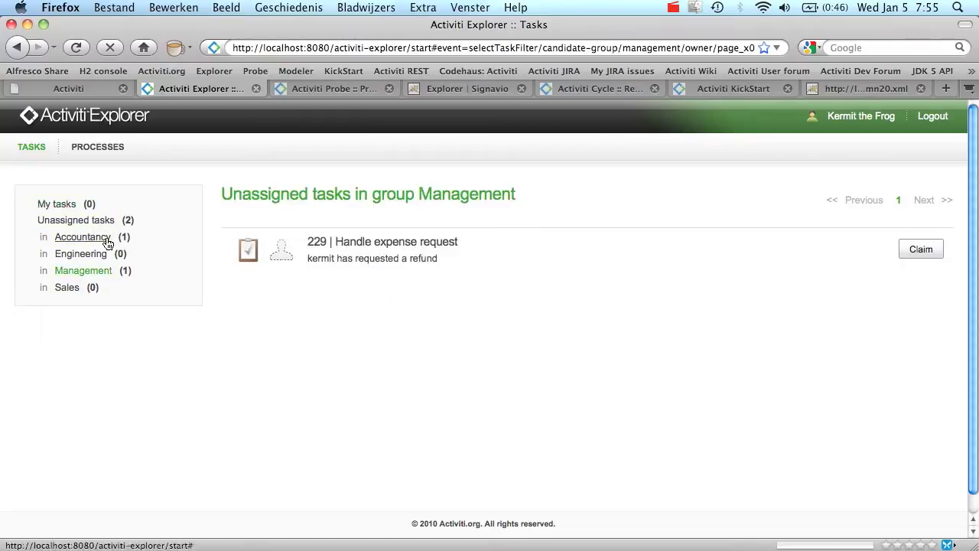
click(98, 241)
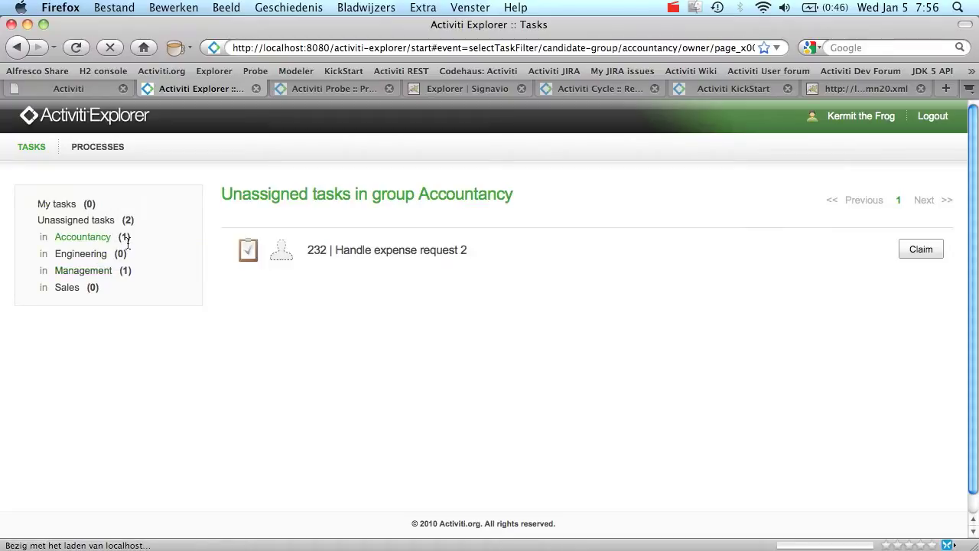
Switch to Activiti KickStart and start creating a new adhoc workflow
click(722, 89)
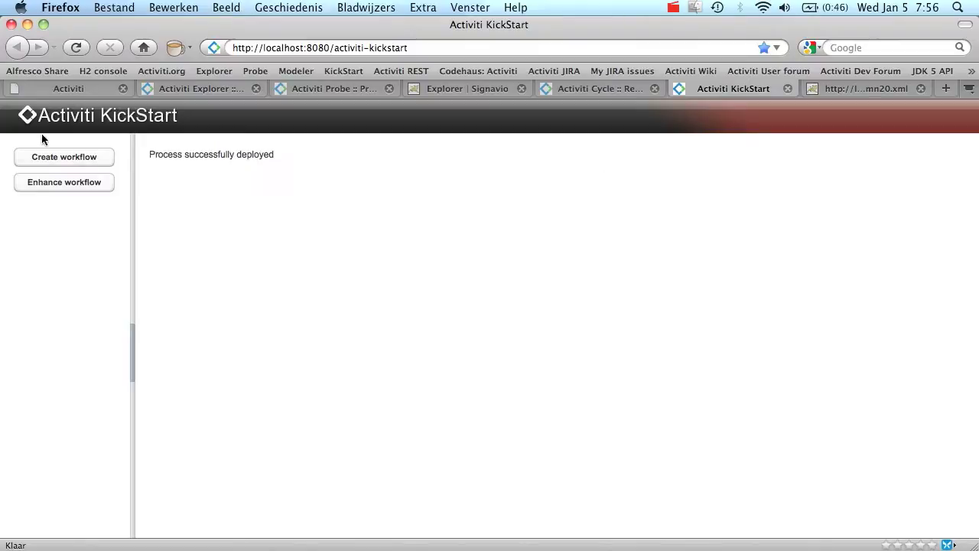
click(65, 162)
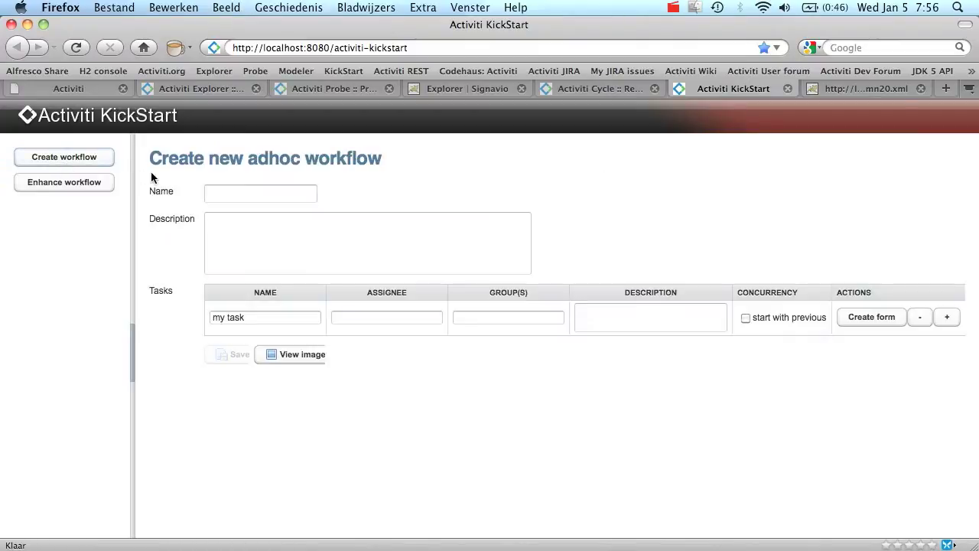